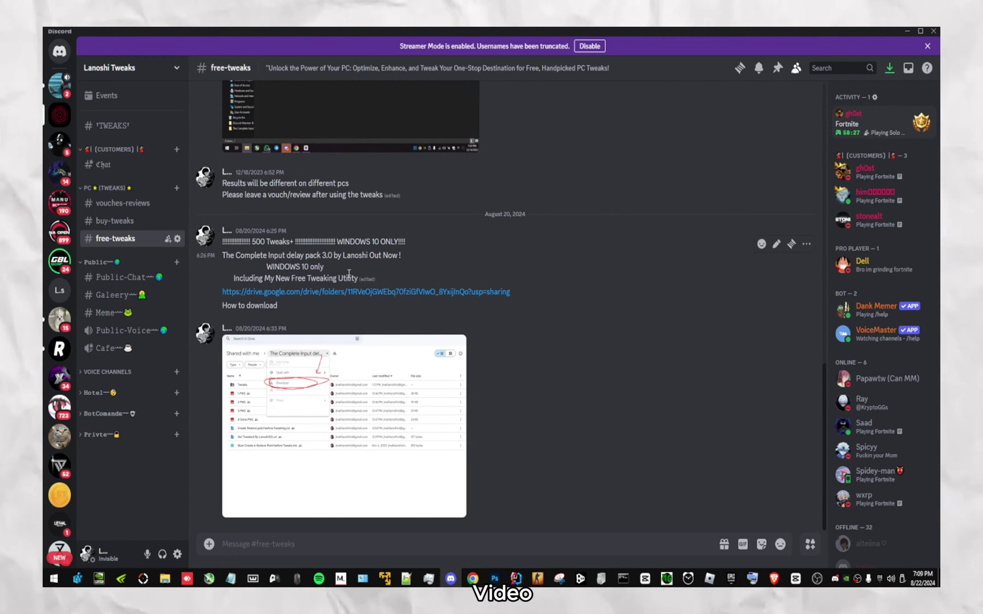
# Open the drive.google.com link from the 500 Tweaks post in the free-tweaks channel
pyautogui.click(322, 291)
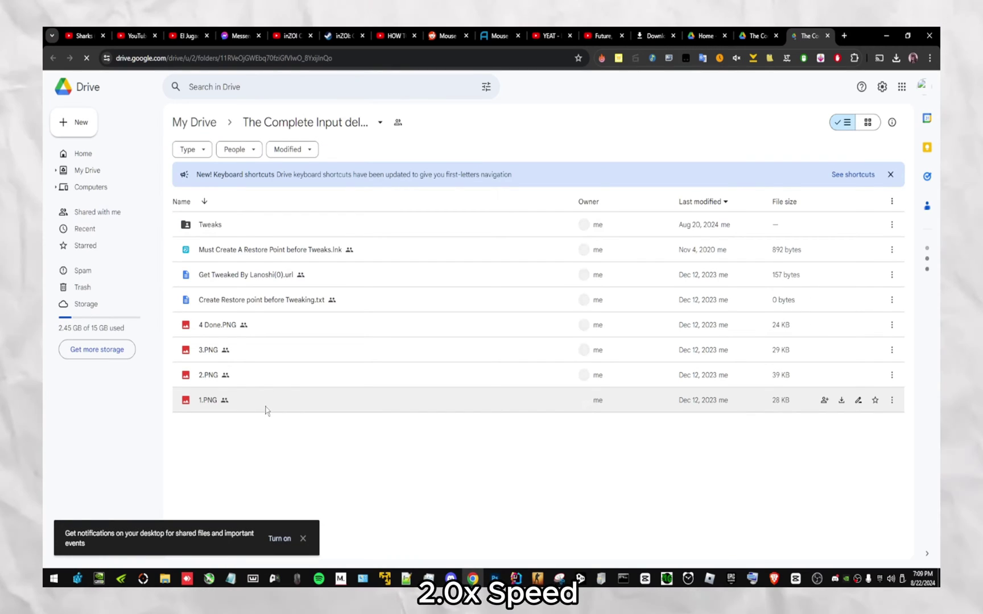
# Download the Complete Input delay pack 3.0 folder as a 7.0 MB zip and confirm it finished
pyautogui.click(351, 124)
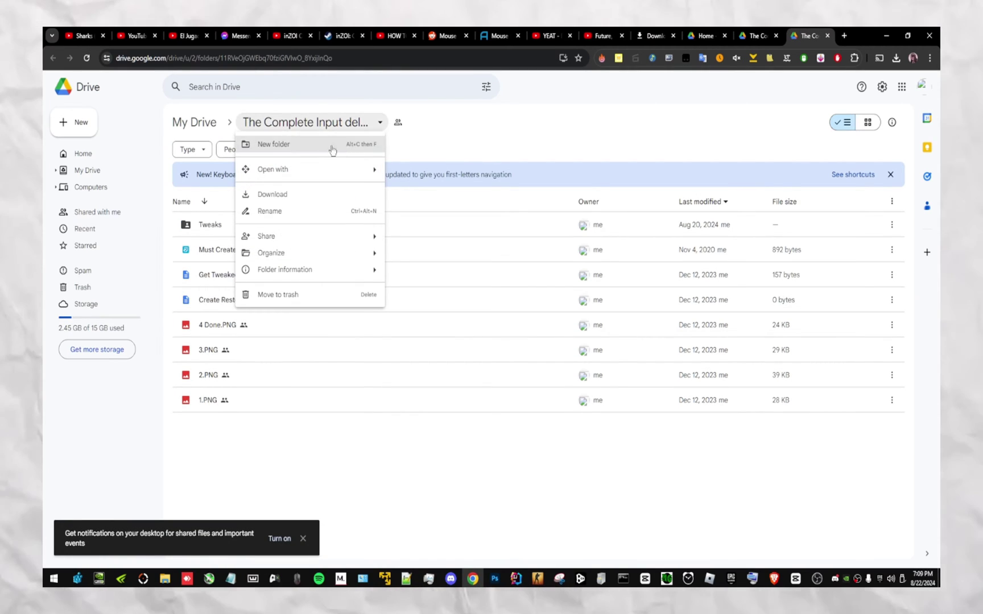
pyautogui.click(292, 194)
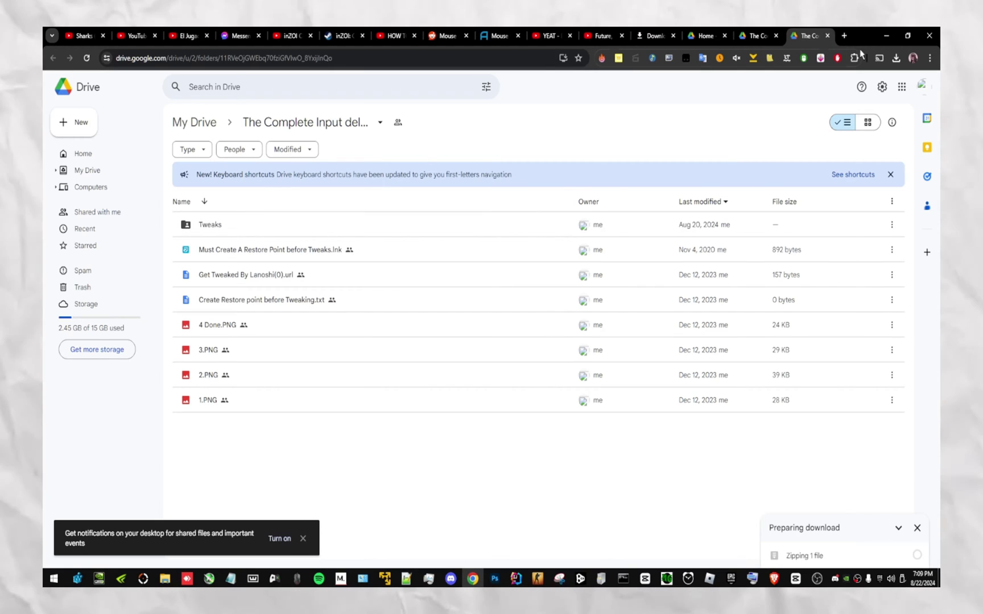
pyautogui.click(900, 57)
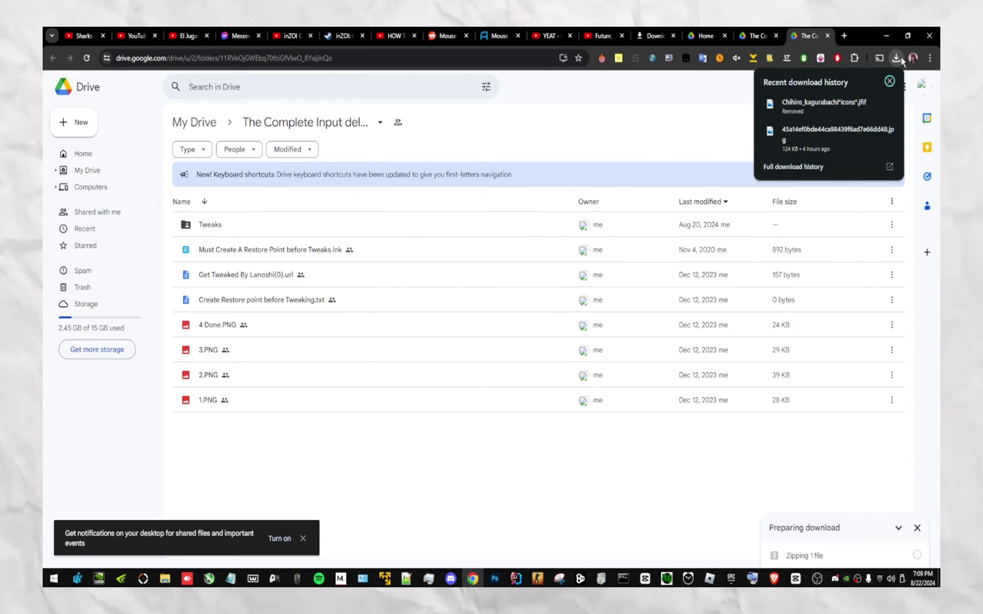
pyautogui.click(901, 58)
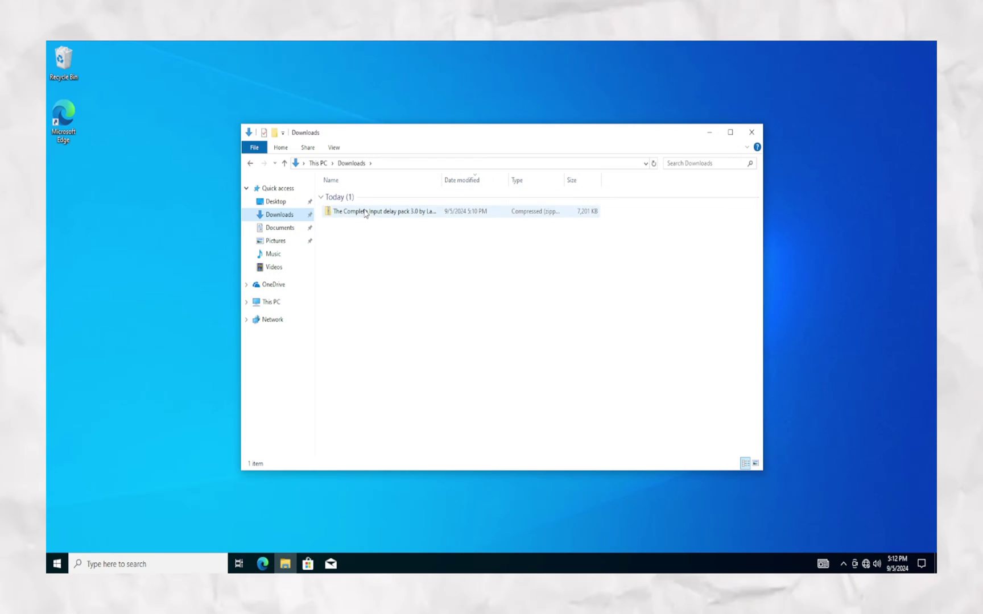
# Extract all 177 items of the pack zip onto the Desktop after the default location fails
pyautogui.click(341, 211)
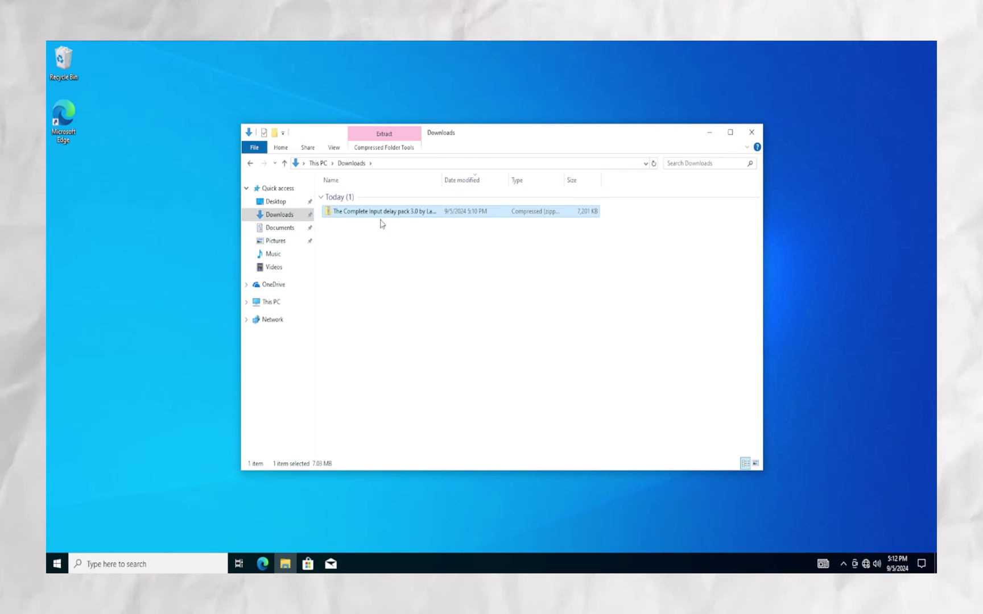
pyautogui.rightClick(365, 211)
pyautogui.click(398, 245)
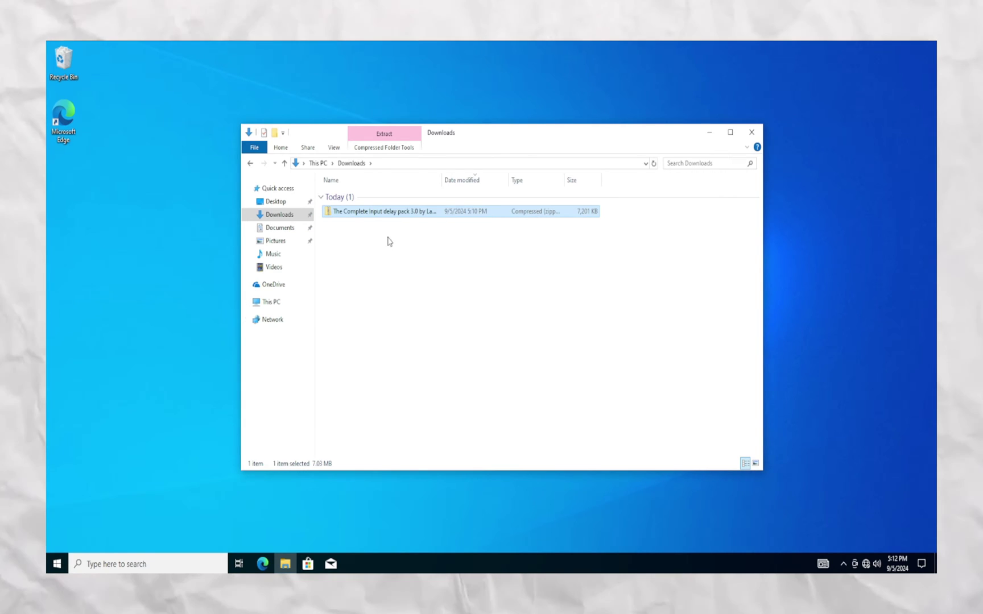
pyautogui.click(575, 407)
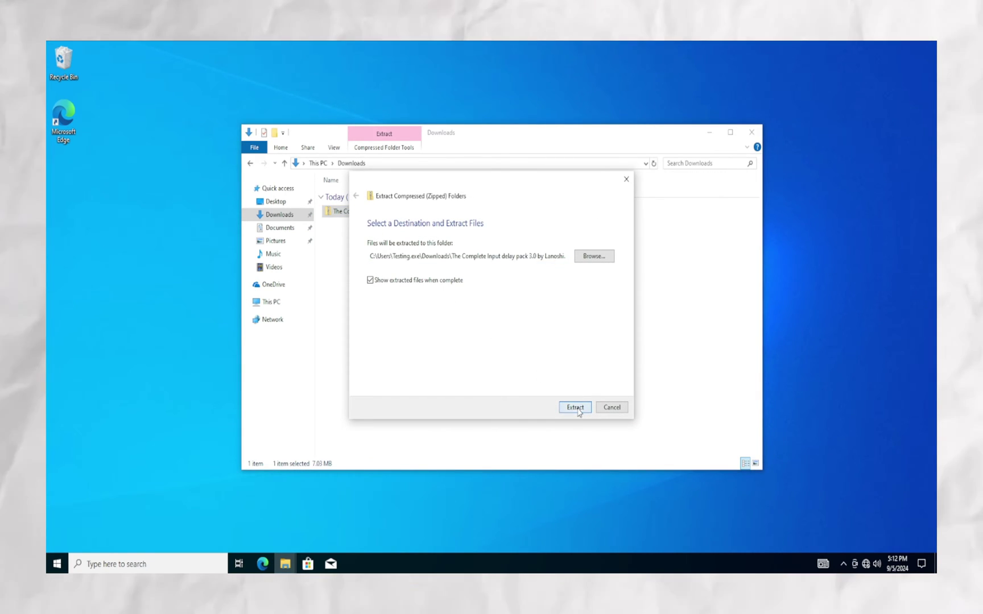
pyautogui.click(562, 308)
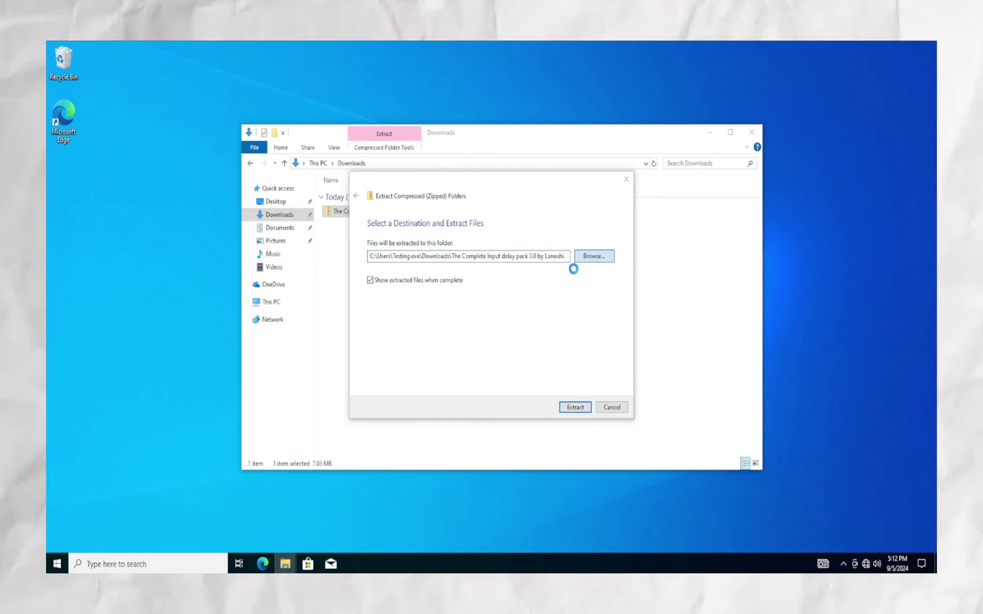
pyautogui.click(578, 260)
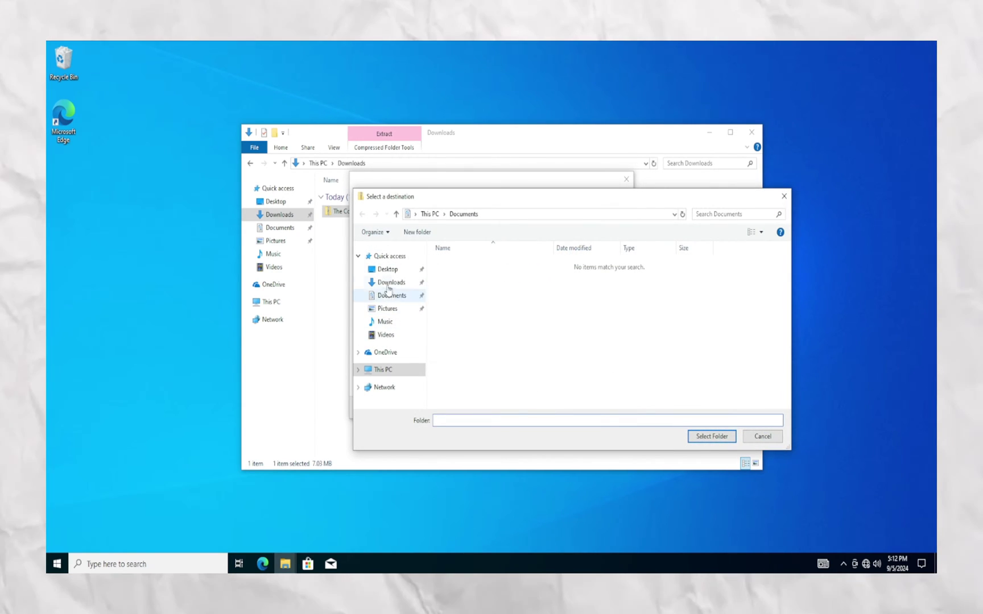
pyautogui.click(386, 275)
pyautogui.click(711, 437)
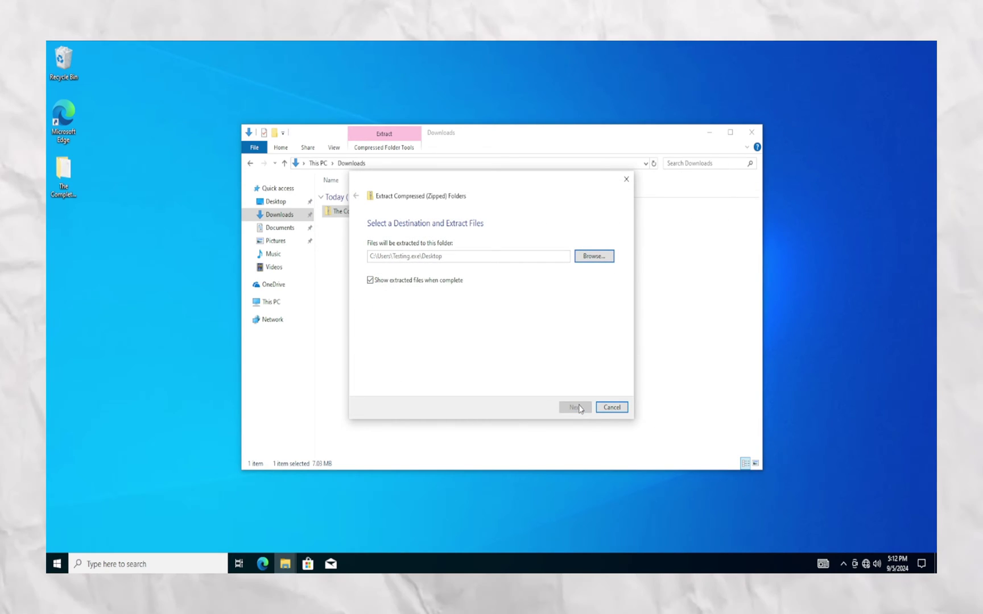
pyautogui.click(576, 407)
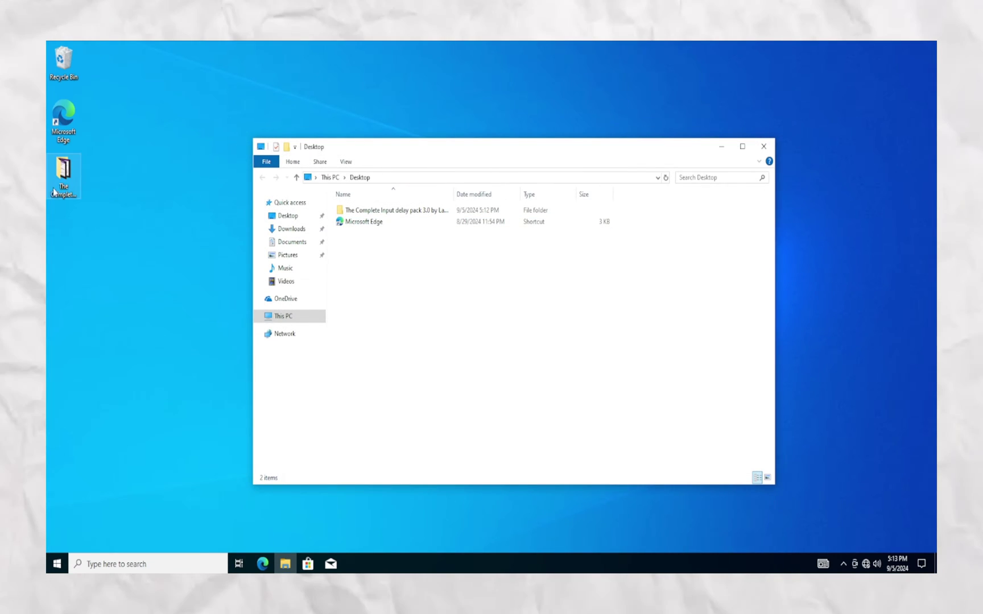
# Open the extracted pack folder and view restore-point guide images 1.PNG through 4 Done.PNG
pyautogui.moveTo(54, 192); pyautogui.dragTo(453, 215)
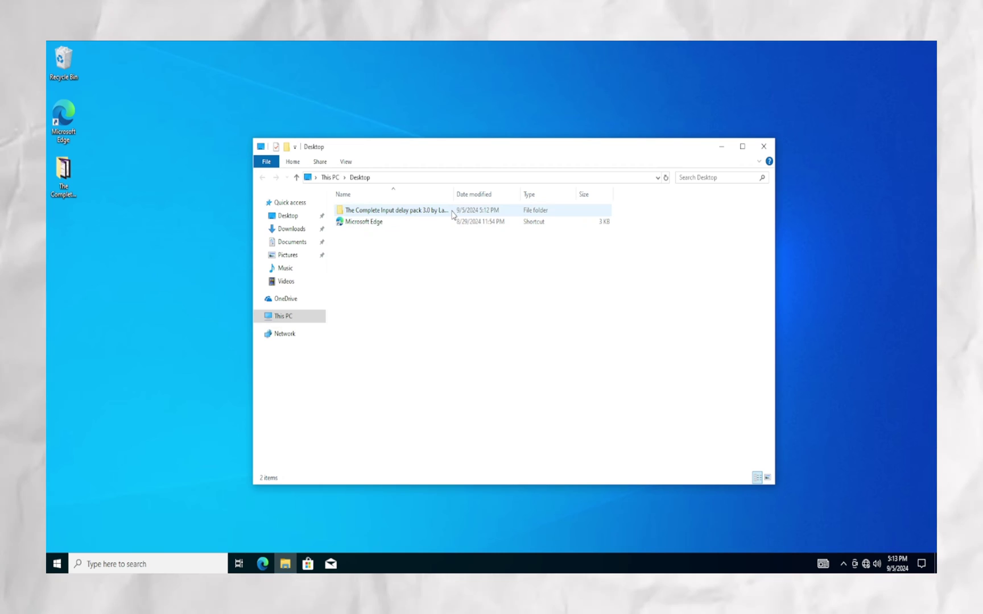
pyautogui.click(475, 212)
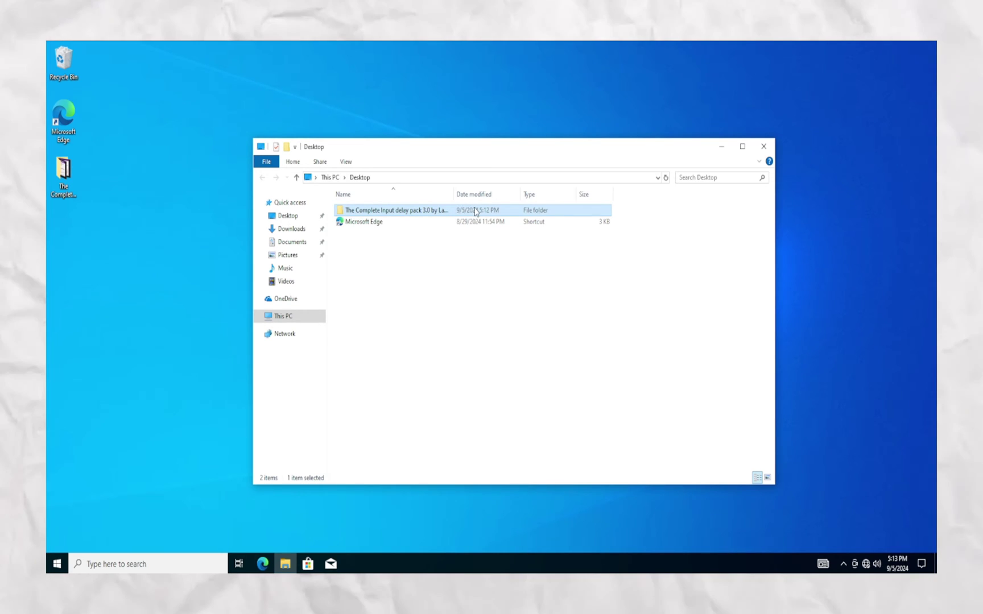
pyautogui.doubleClick(476, 213)
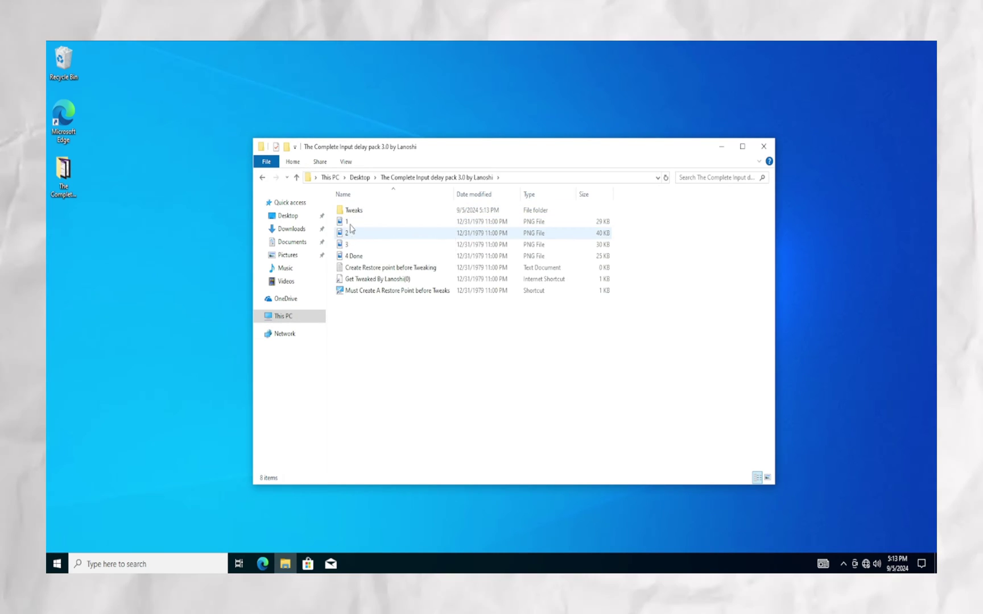
pyautogui.doubleClick(384, 224)
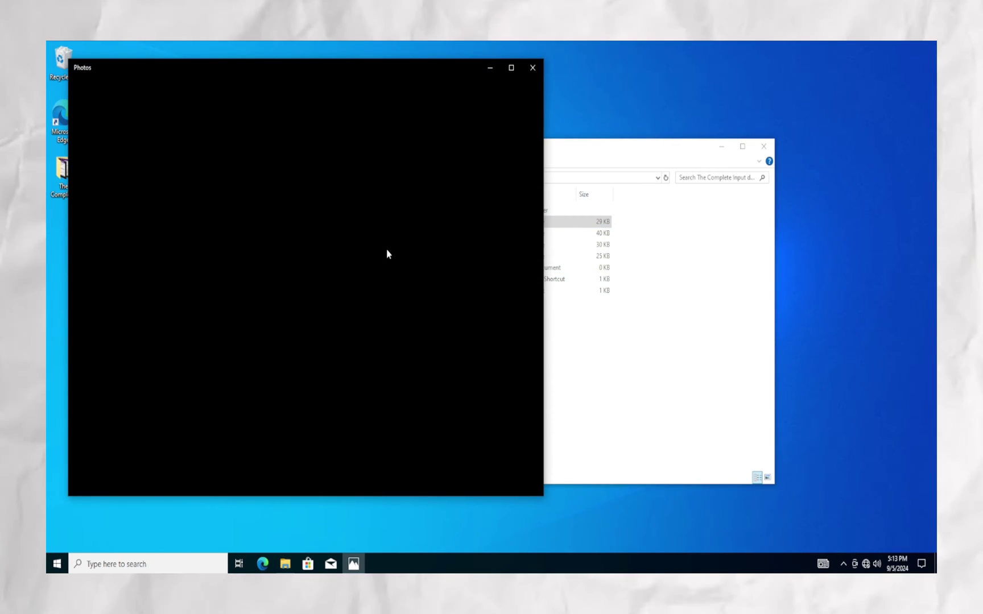
pyautogui.moveTo(278, 76); pyautogui.dragTo(346, 88)
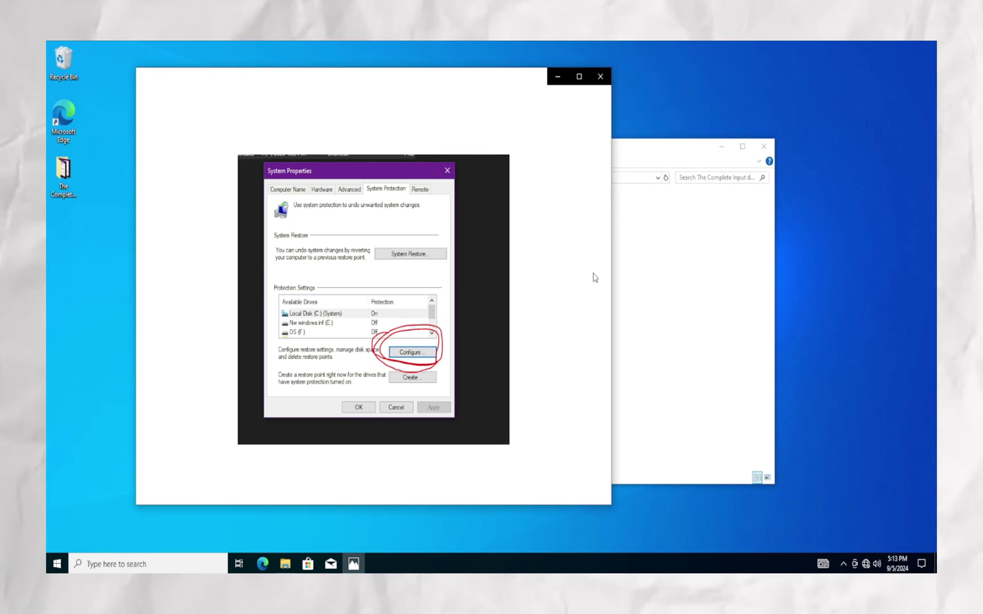
pyautogui.click(587, 319)
pyautogui.click(586, 316)
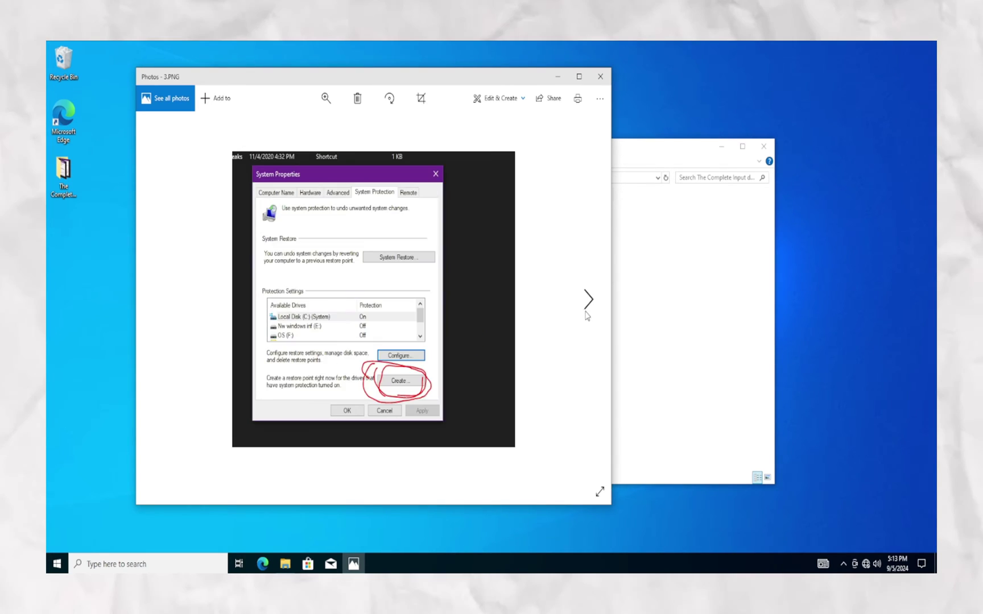
pyautogui.click(587, 316)
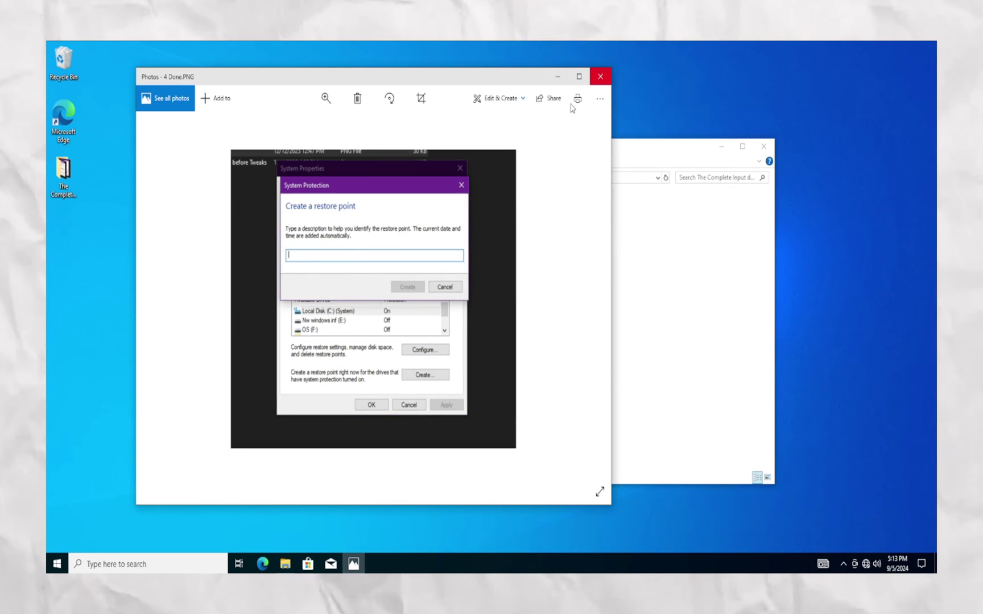
pyautogui.click(600, 76)
pyautogui.press('super')
# Search 'create restore' and turn on Local Disk (C:) protection with Max Usage at 22%
pyautogui.write('c')
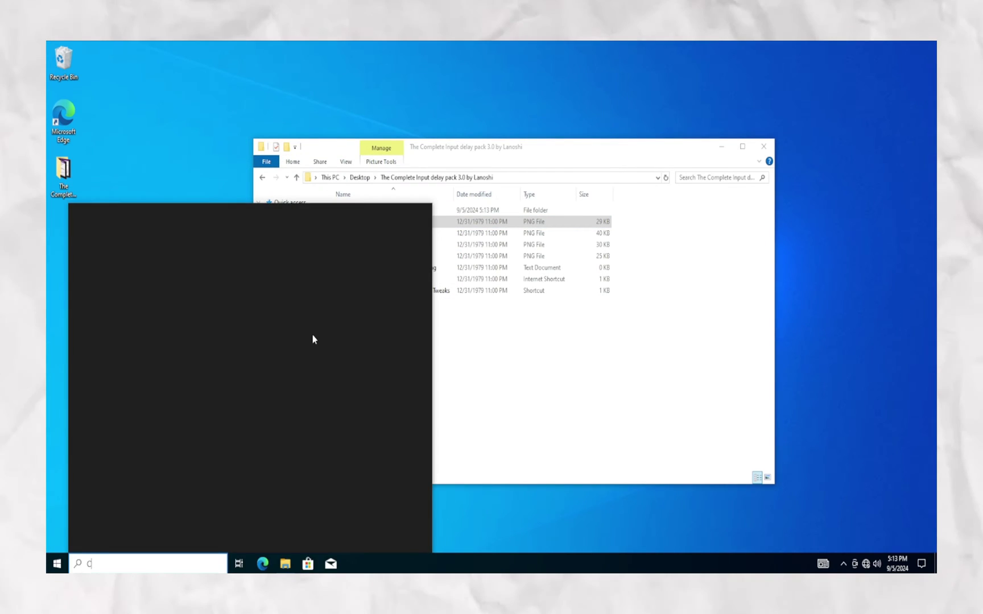
pyautogui.write('reate')
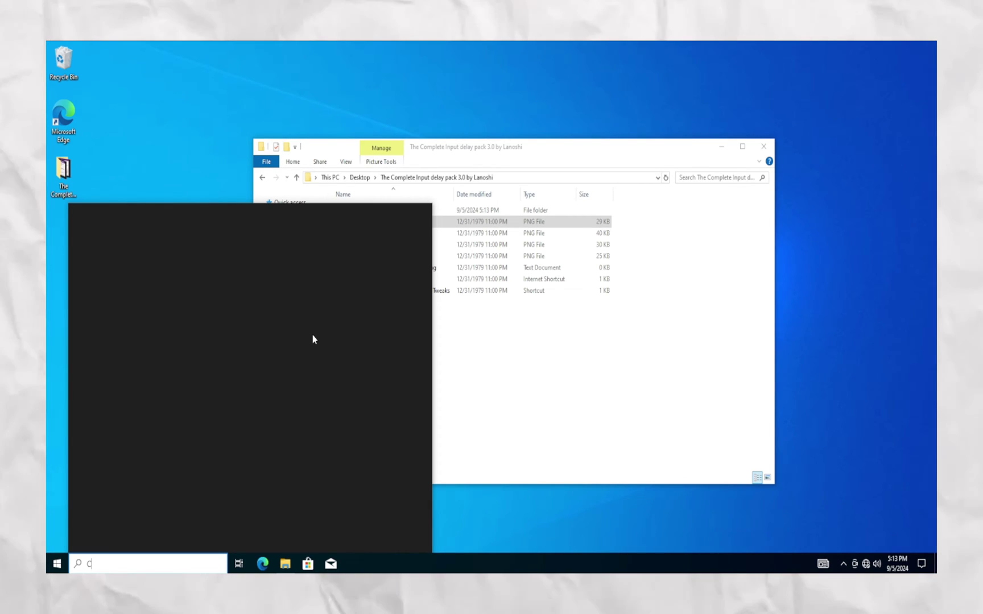
pyautogui.write(' restore')
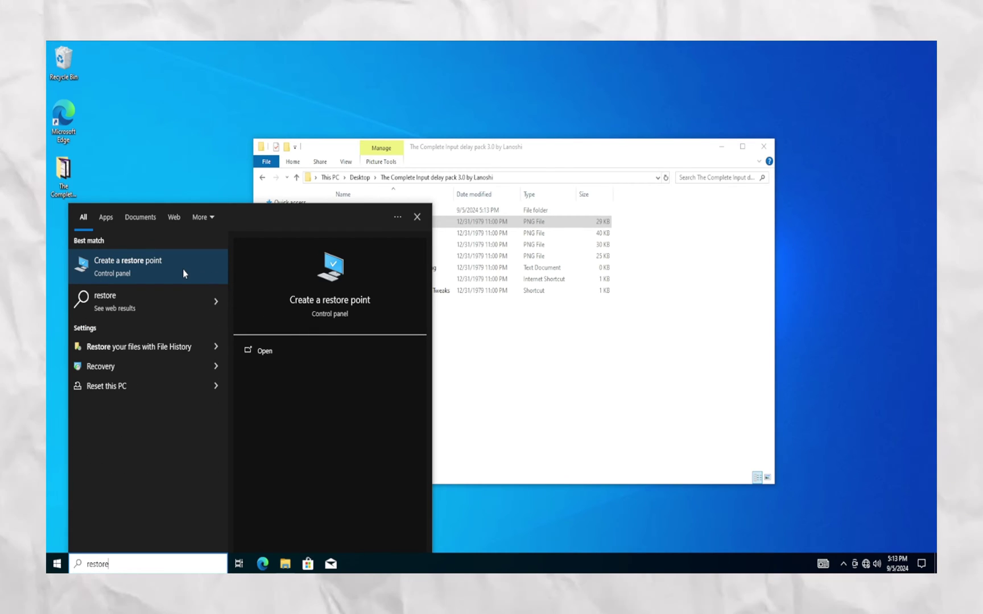
pyautogui.click(275, 353)
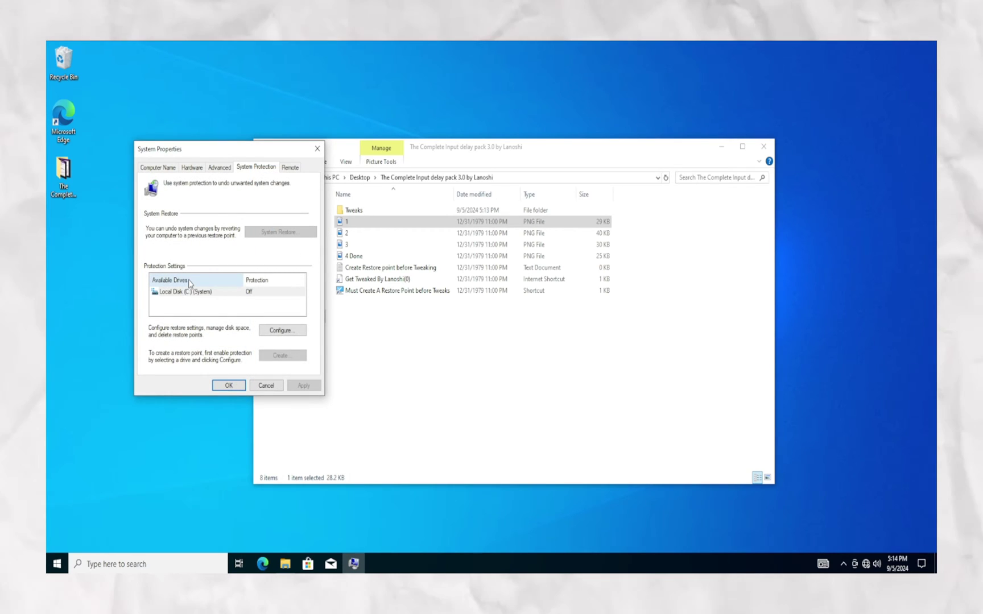
pyautogui.click(287, 330)
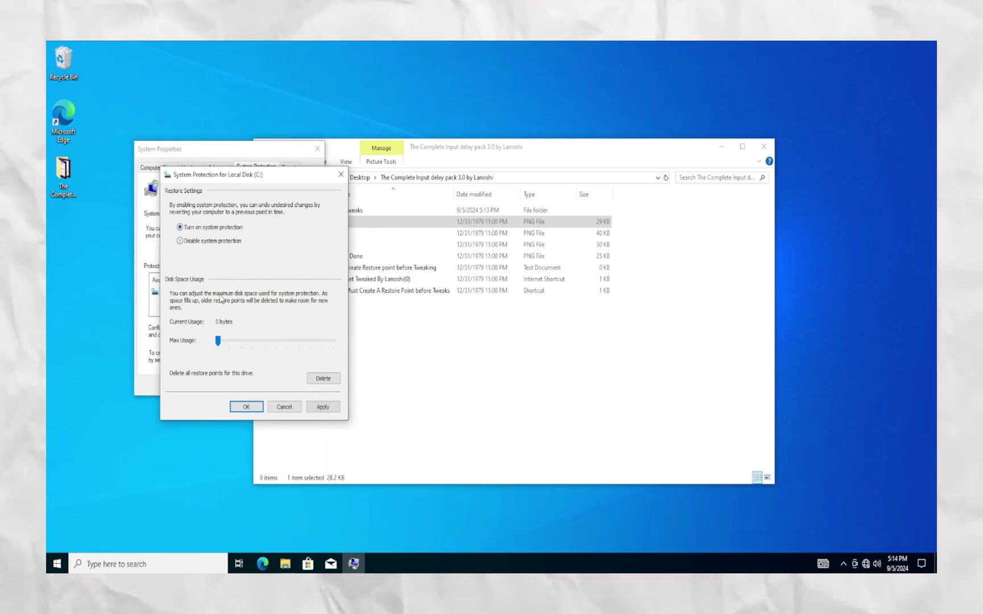
pyautogui.moveTo(218, 341); pyautogui.dragTo(243, 341)
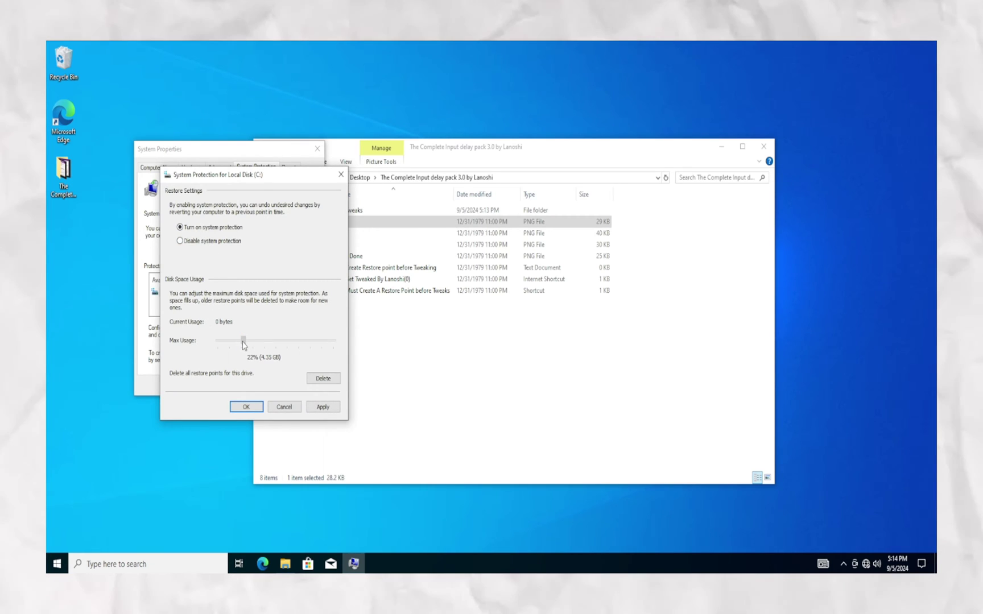
pyautogui.click(321, 406)
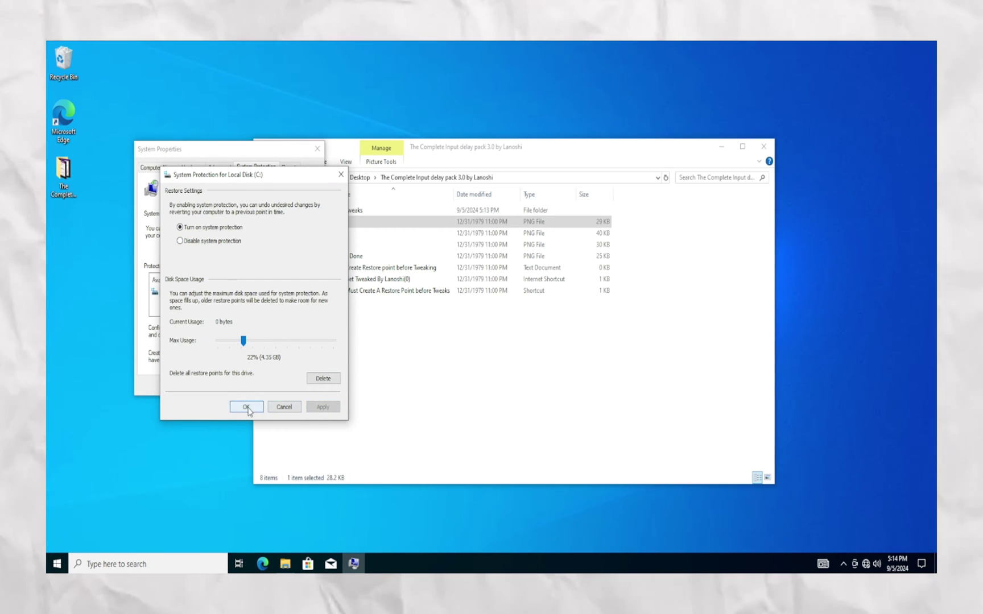
pyautogui.click(247, 407)
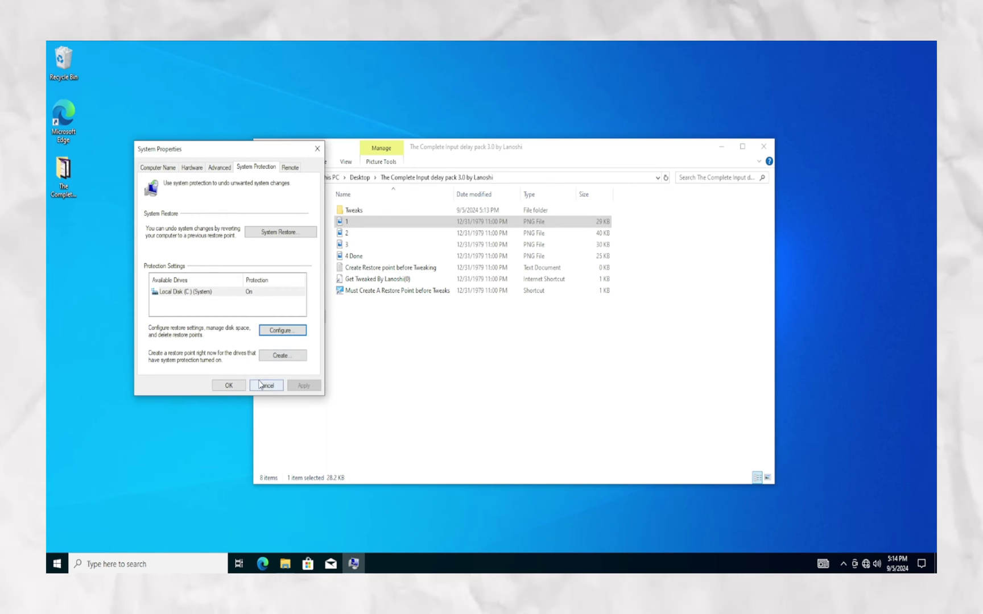
# Create a restore point described as 'PRe tweaks' and dismiss the success message
pyautogui.click(280, 355)
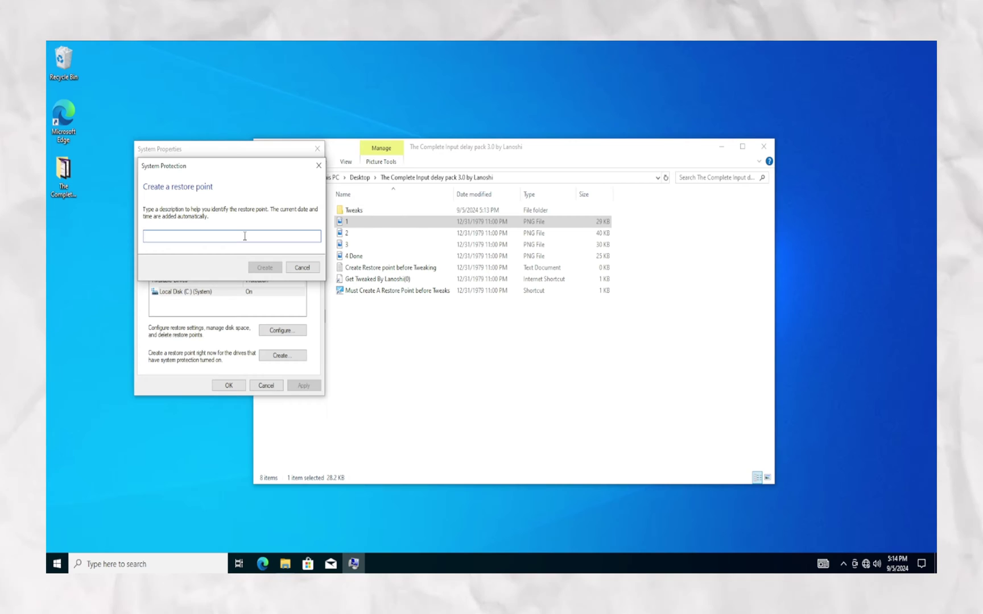
pyautogui.write('PRe')
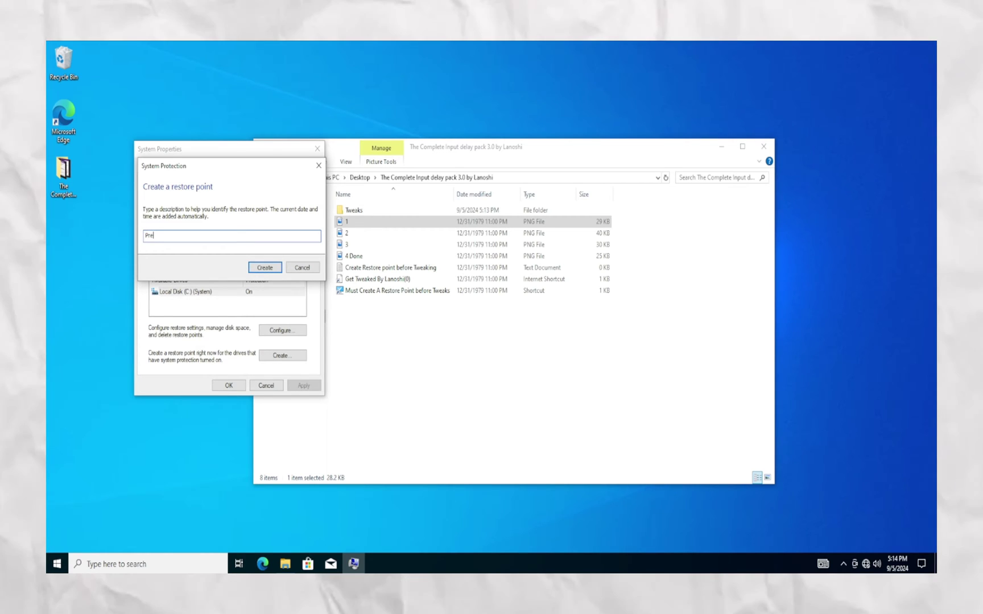
pyautogui.write(' tweaks')
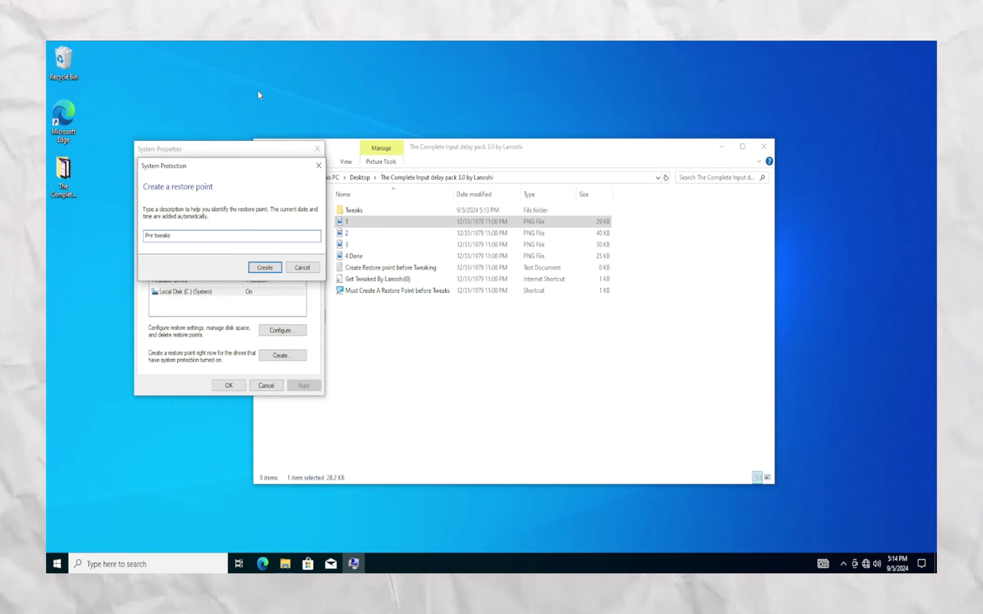
pyautogui.click(260, 267)
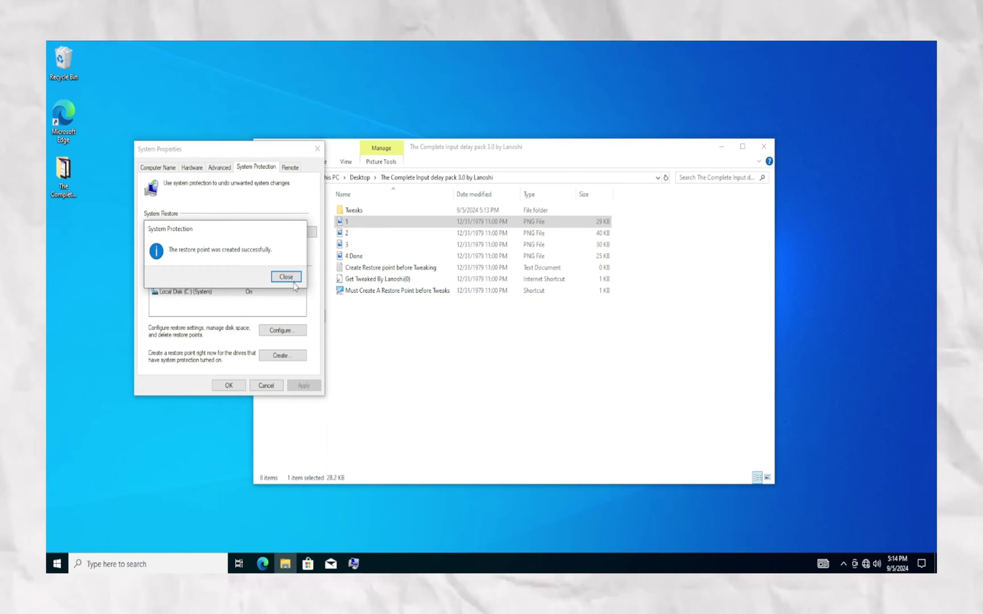
pyautogui.click(286, 276)
# Run the ISLC v1.0.2.9 archive from the Tweaks folder and extract it into Documents
pyautogui.click(265, 386)
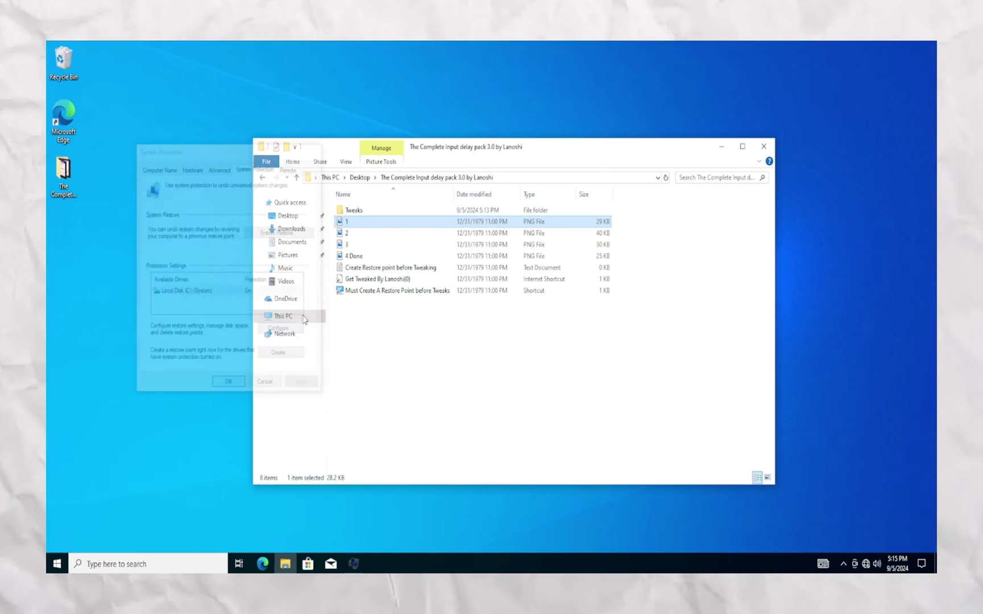
pyautogui.doubleClick(364, 210)
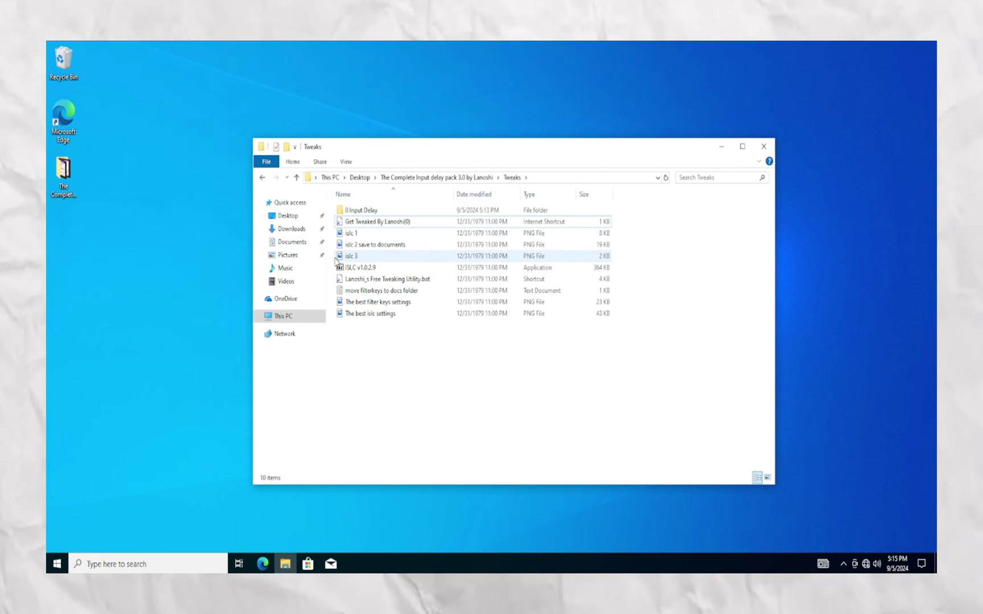
pyautogui.click(386, 269)
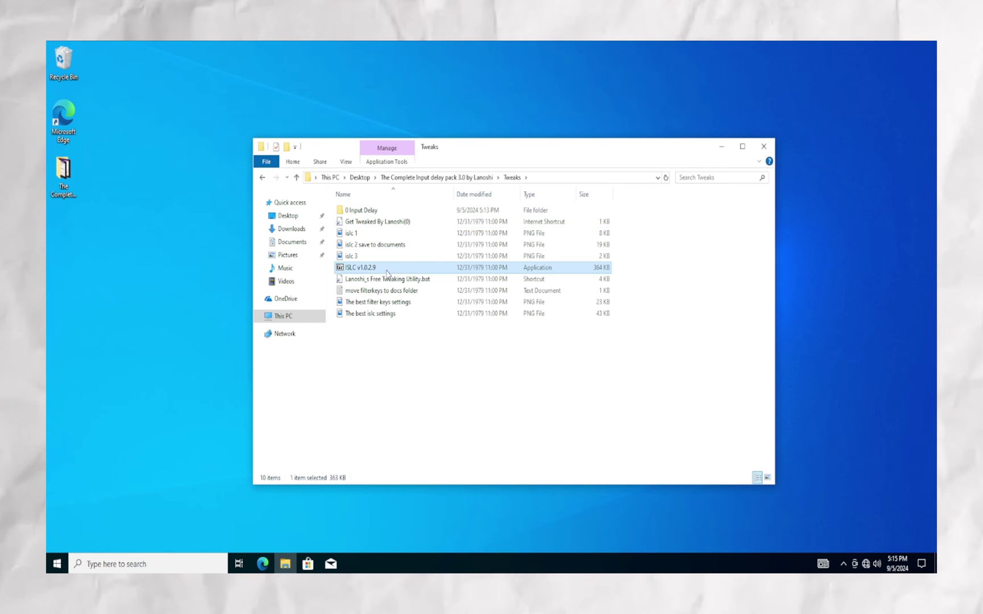
pyautogui.doubleClick(387, 272)
pyautogui.click(488, 326)
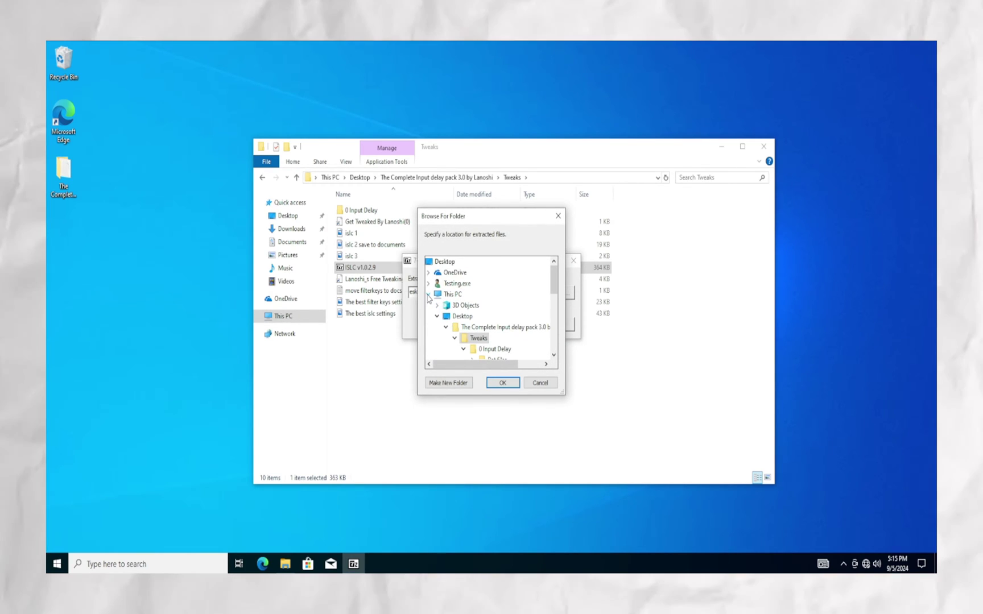
pyautogui.scroll(-5, 457, 325)
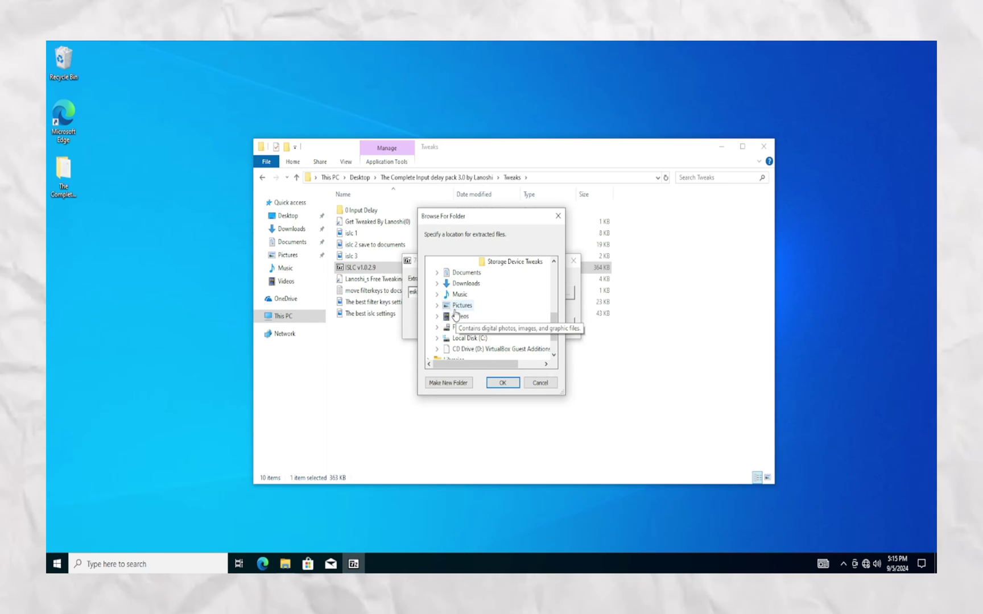
pyautogui.click(457, 273)
pyautogui.click(502, 382)
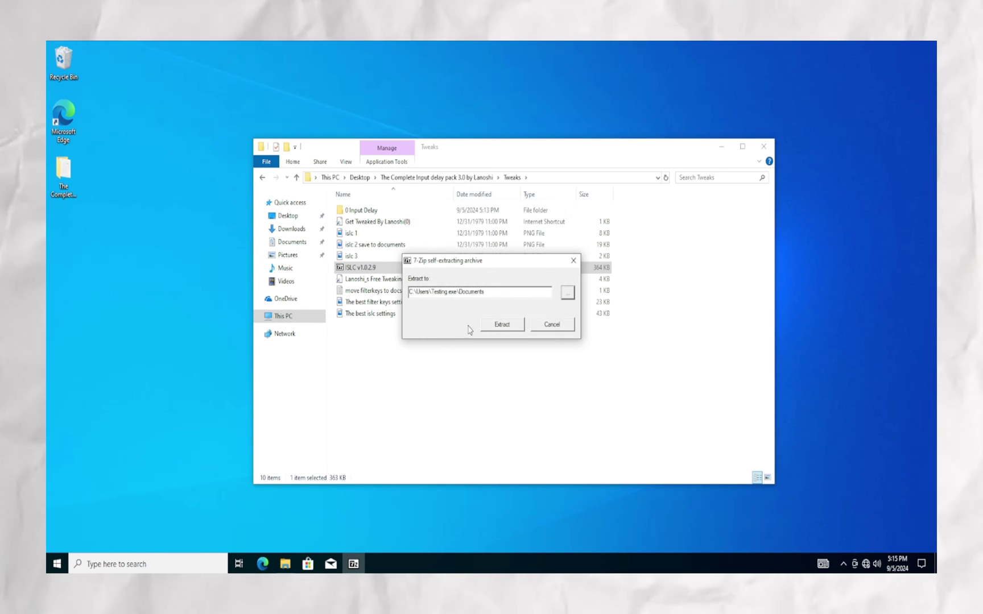
pyautogui.click(502, 325)
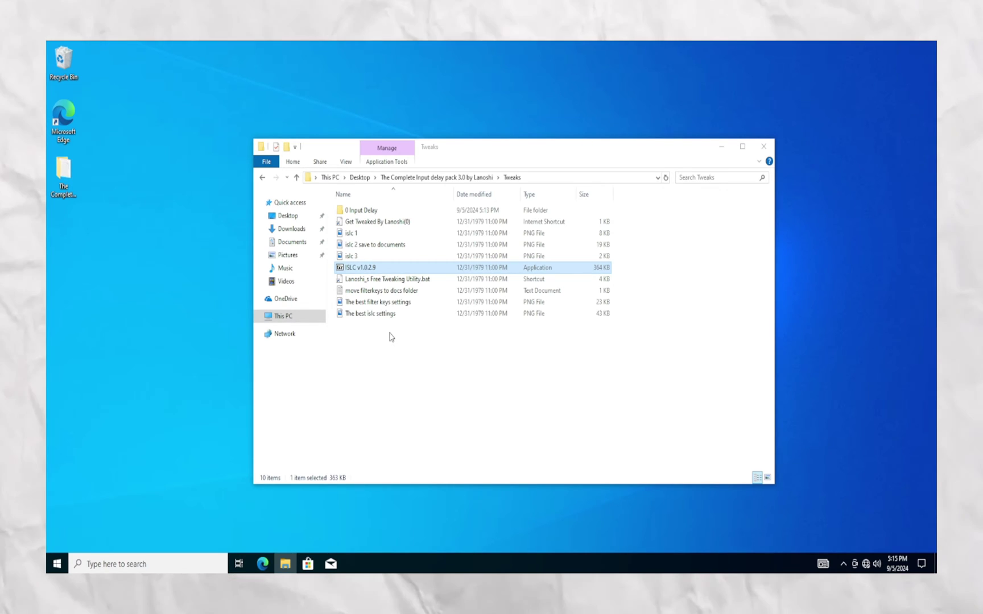
# Run the ISLC application from Documents\ISLC v1.0.2.9 as administrator and show its window
pyautogui.doubleClick(359, 285)
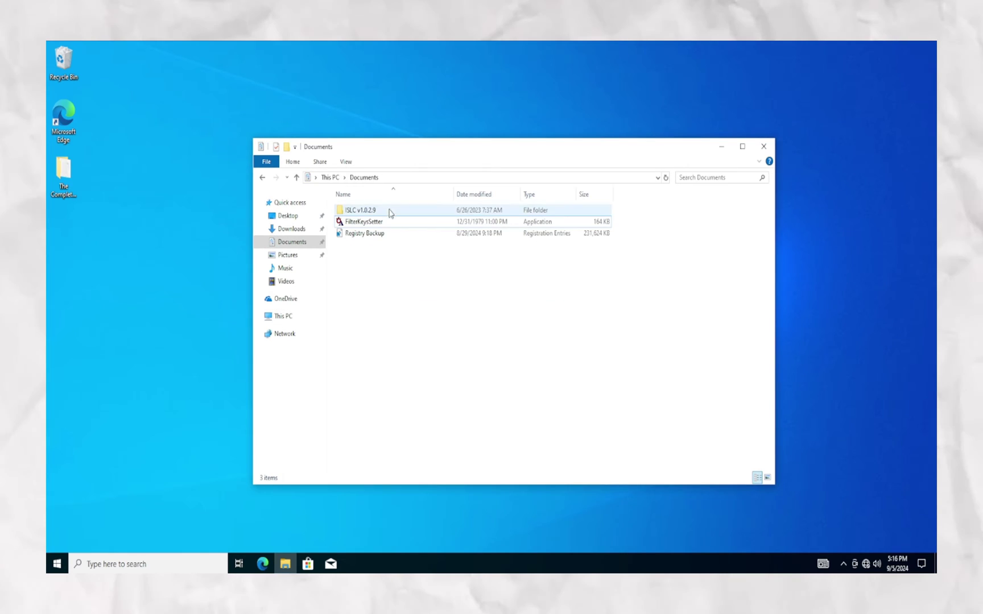
pyautogui.doubleClick(387, 210)
pyautogui.doubleClick(359, 210)
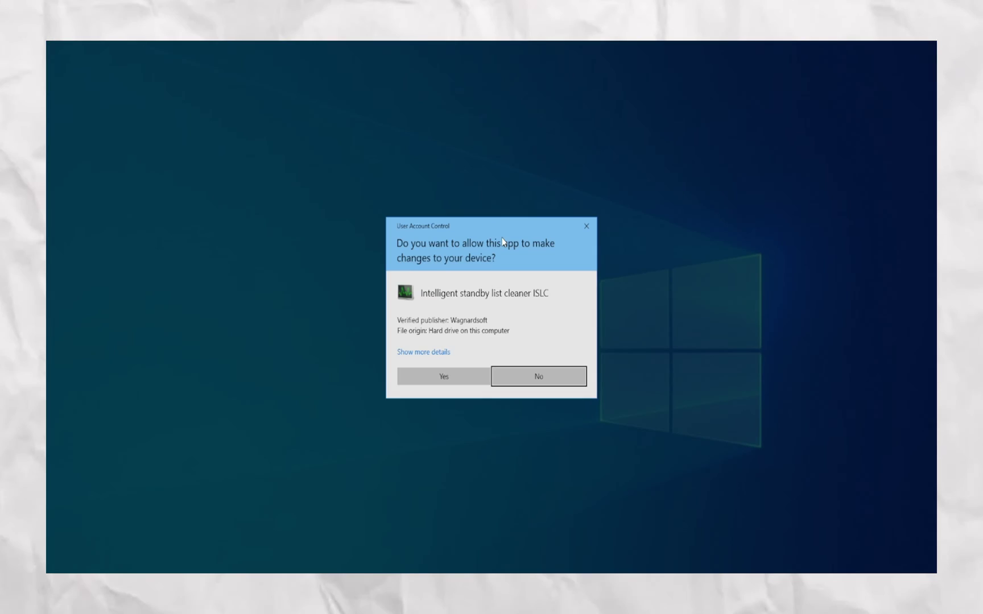
pyautogui.click(448, 381)
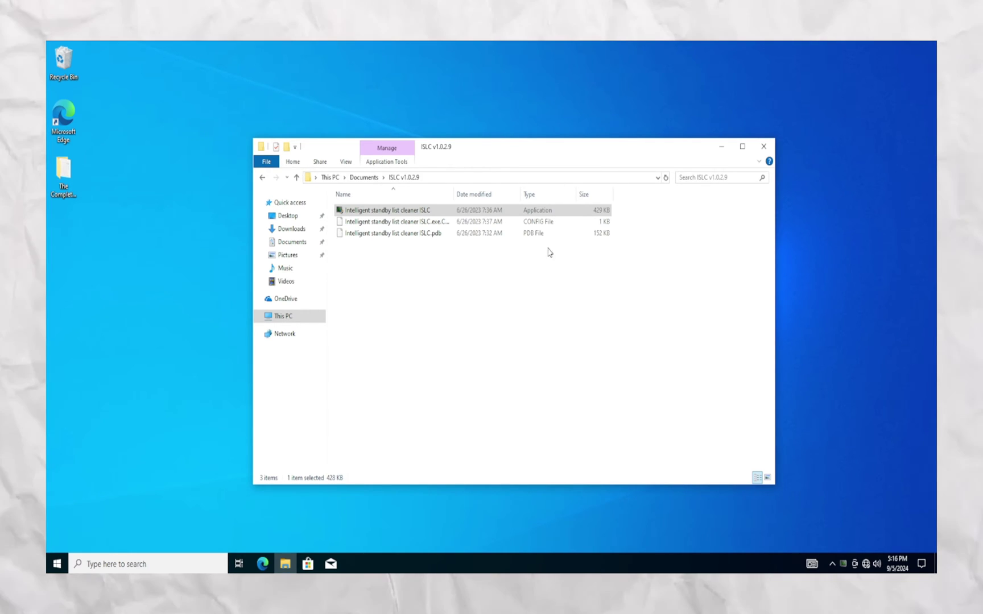
pyautogui.click(844, 565)
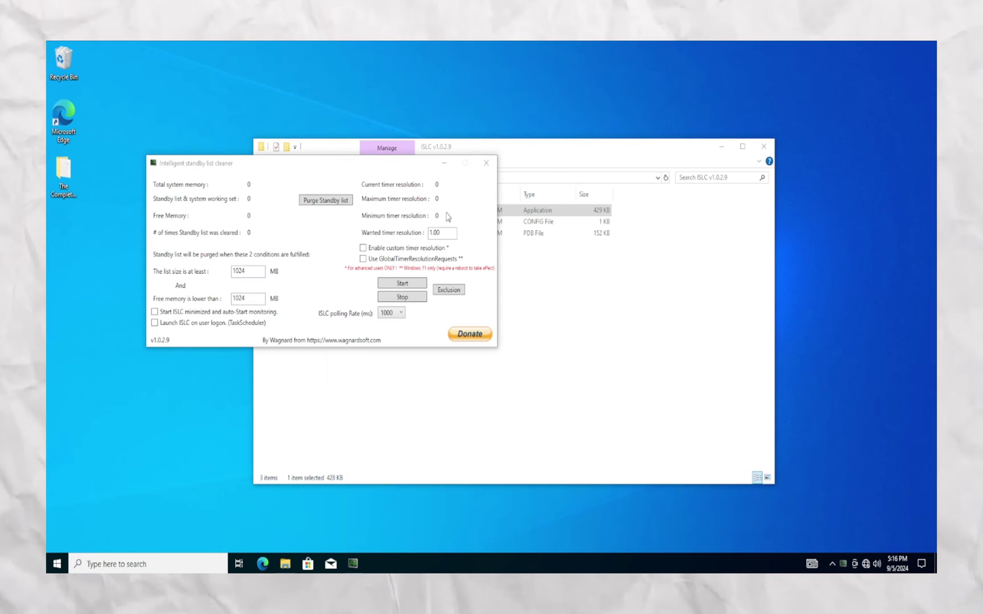
# Tick Start minimized, Launch on user logon and Enable custom timer resolution in ISLC
pyautogui.click(443, 163)
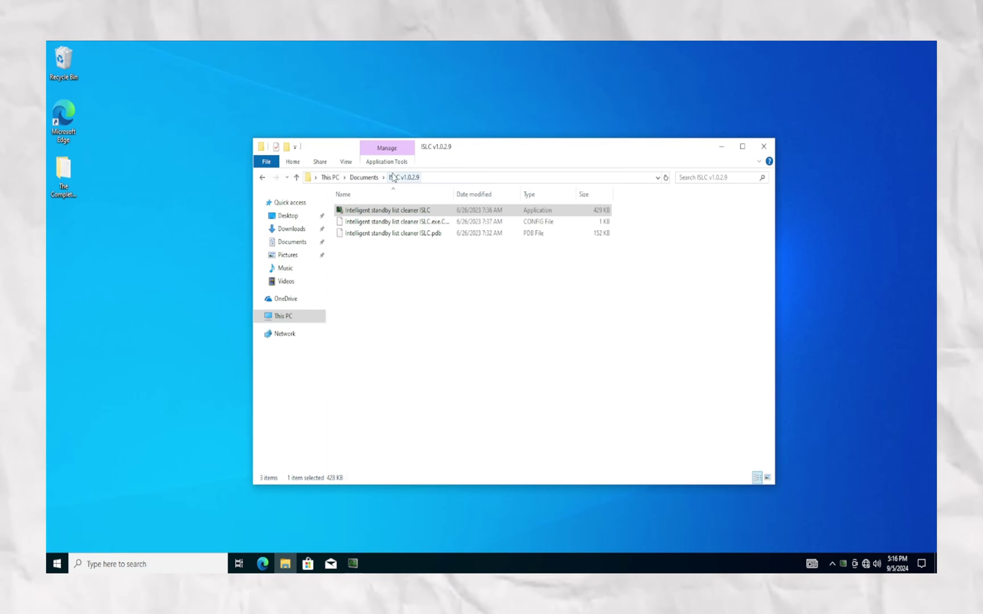
pyautogui.click(721, 146)
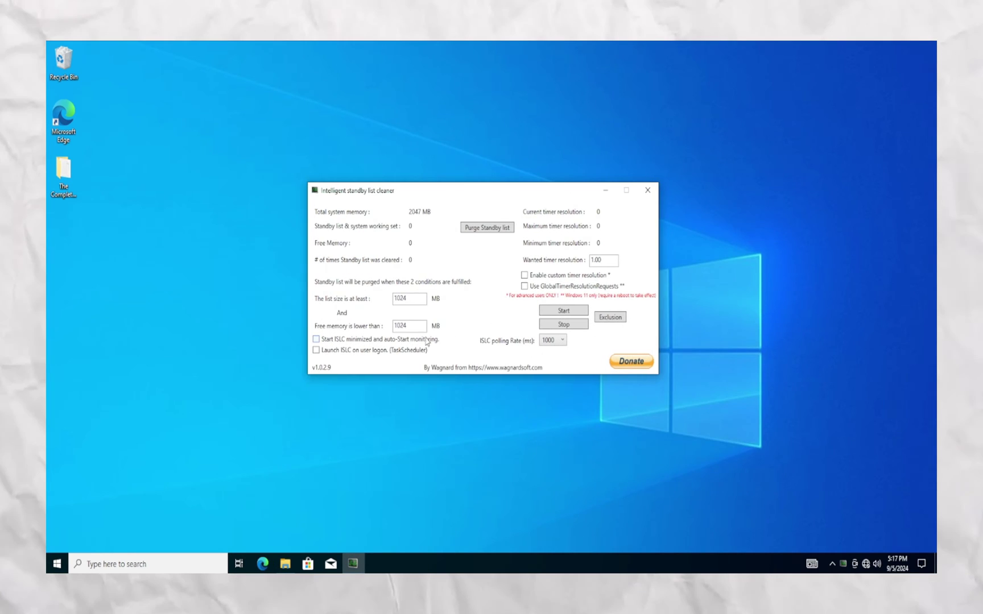
pyautogui.click(323, 340)
pyautogui.click(323, 350)
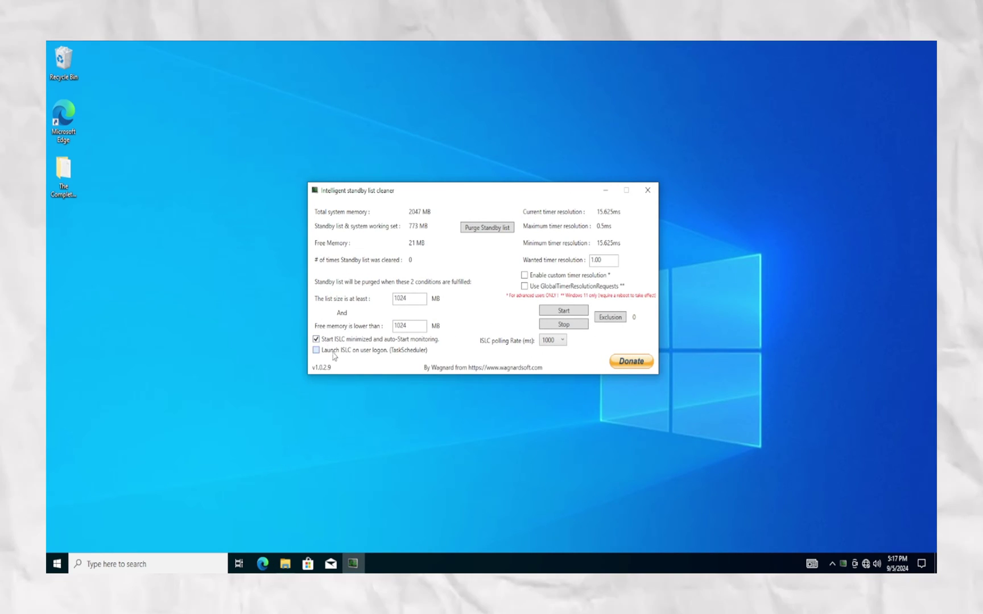
pyautogui.click(569, 275)
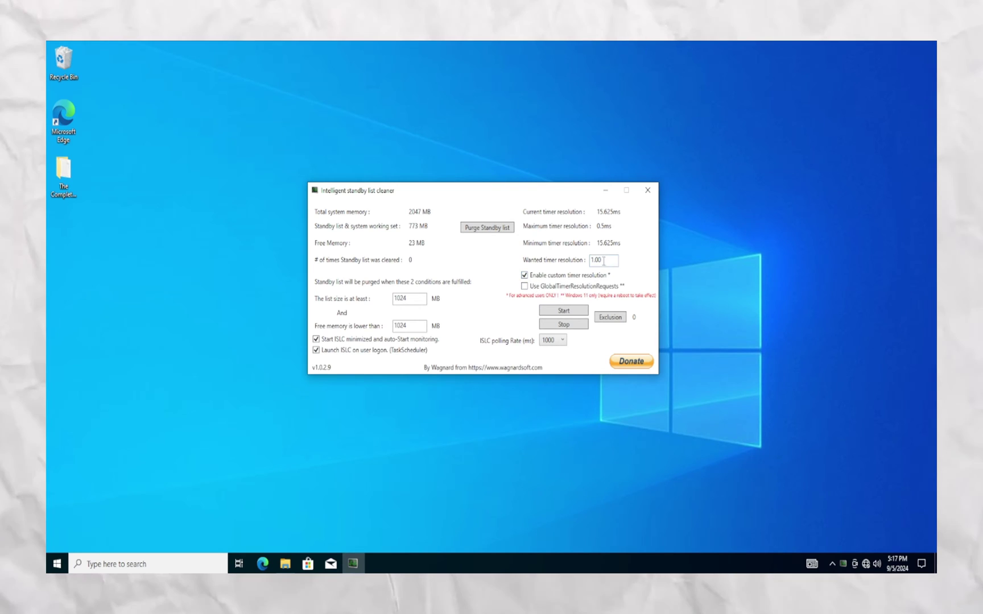
# Set Wanted timer resolution to 0.50, start monitoring, and minimize ISLC
pyautogui.click(593, 261)
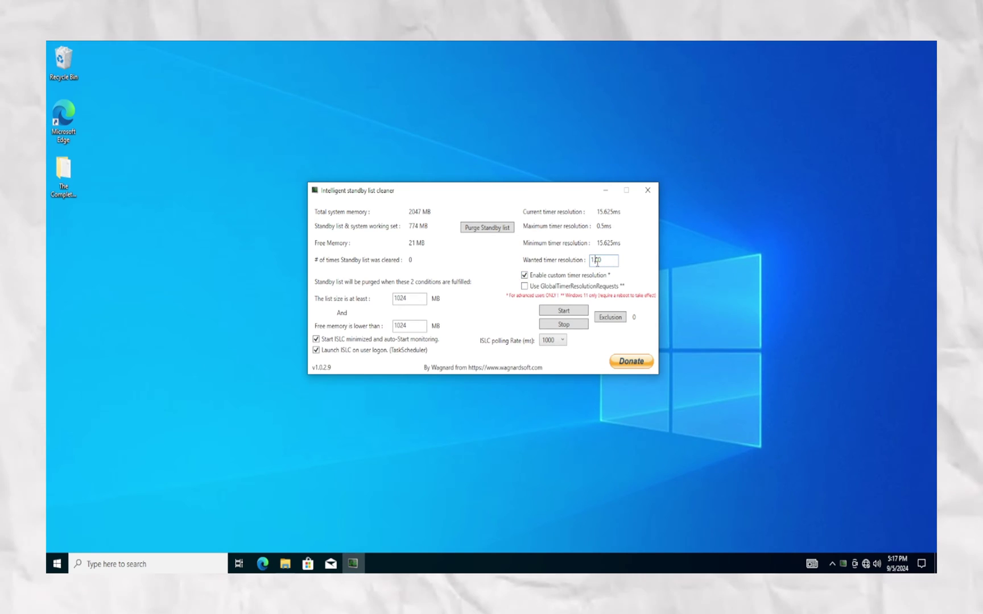
pyautogui.click(594, 261)
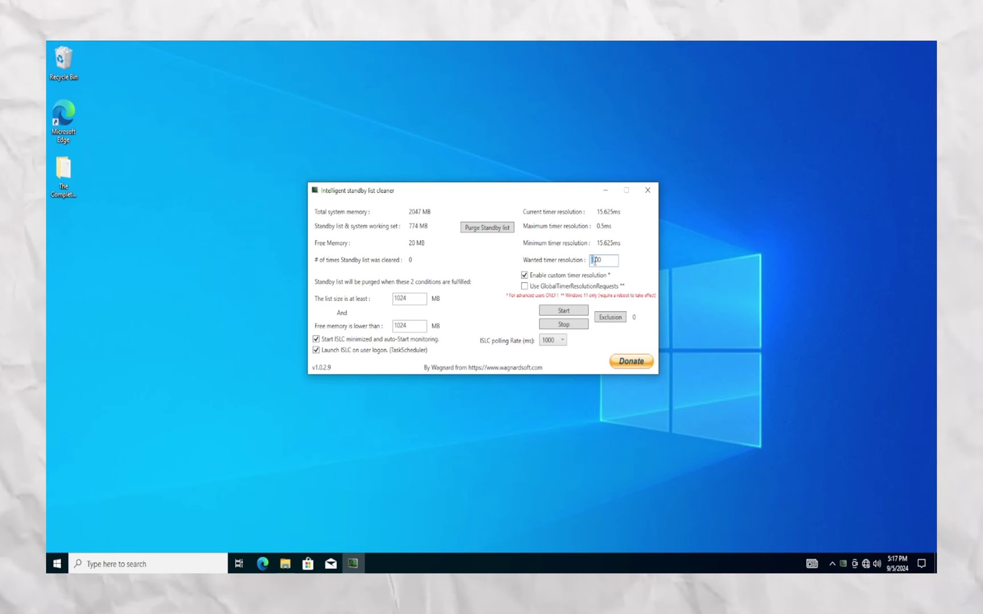
pyautogui.write('0')
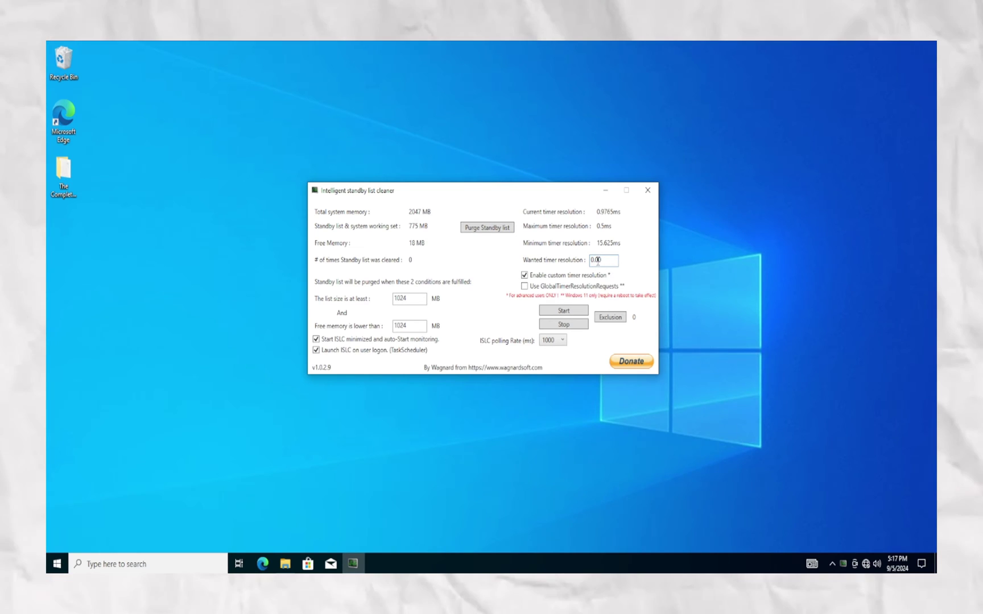
pyautogui.press('BackSpace')
pyautogui.write('5')
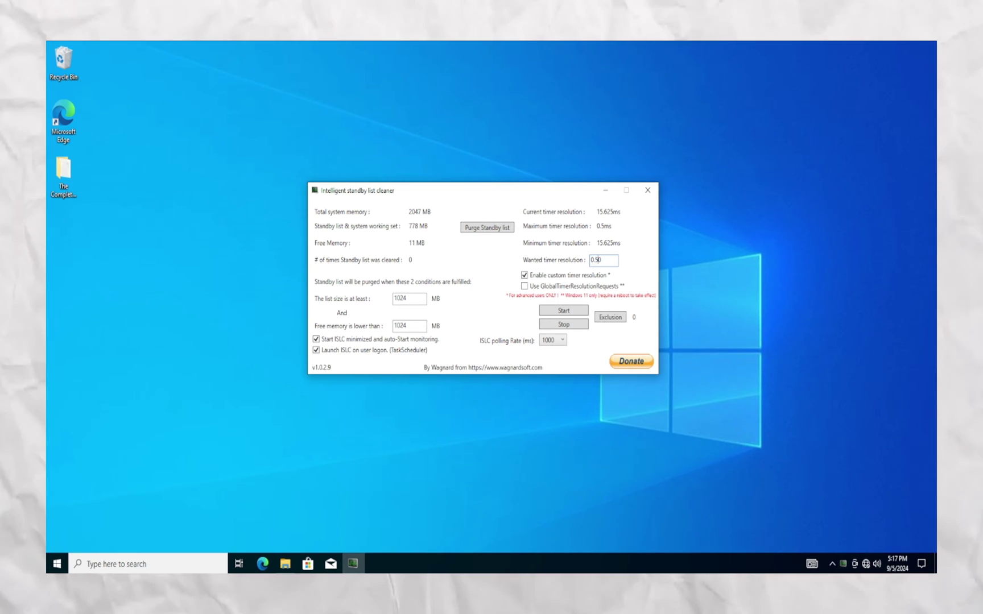
pyautogui.click(564, 310)
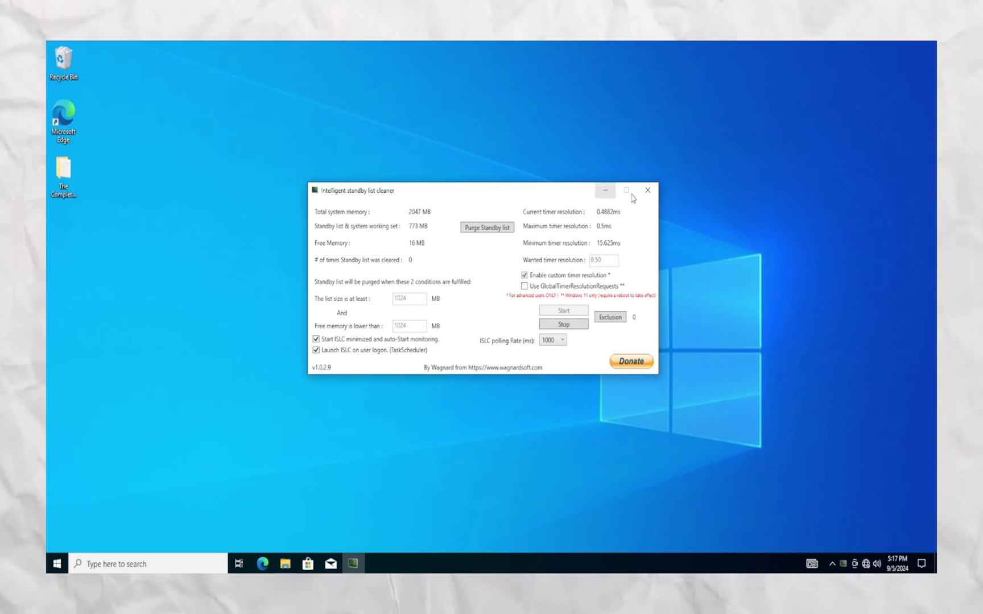
pyautogui.click(606, 190)
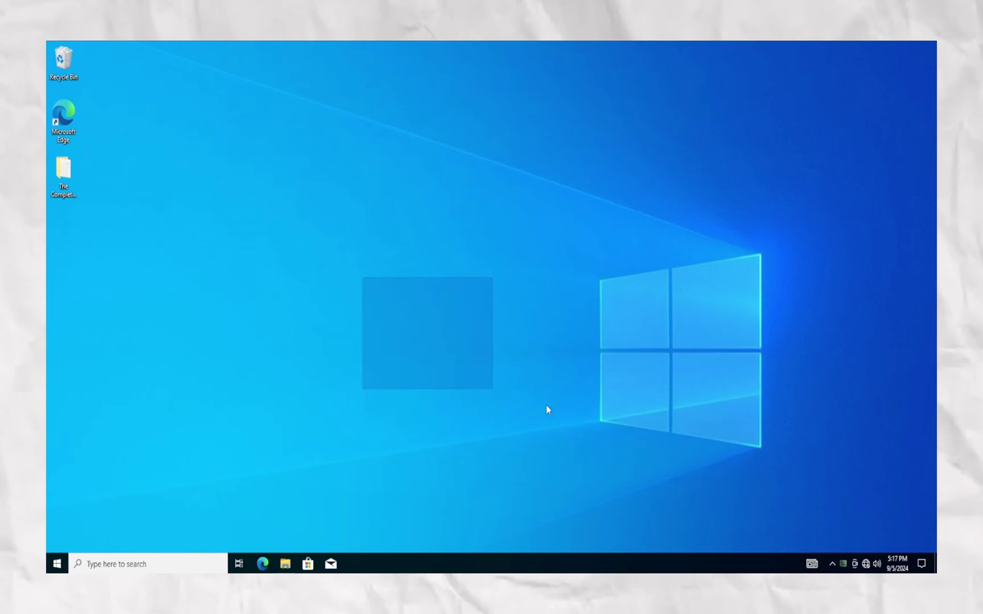
# Go to the pack's Tweaks\0 Input Delay\Bat files folder and run 0 Rebuild Performance Counters.bat
pyautogui.click(67, 187)
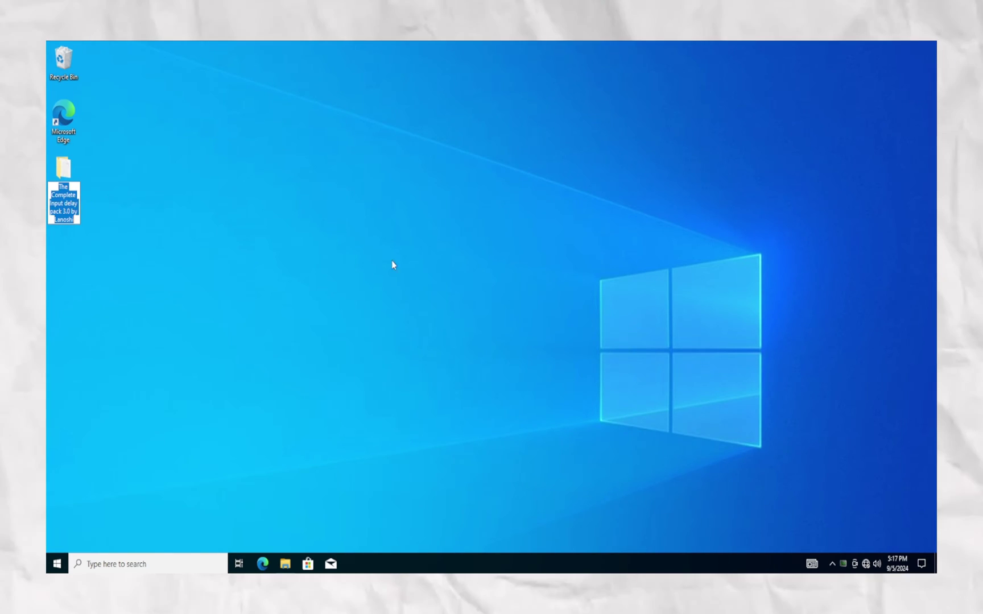
pyautogui.doubleClick(74, 162)
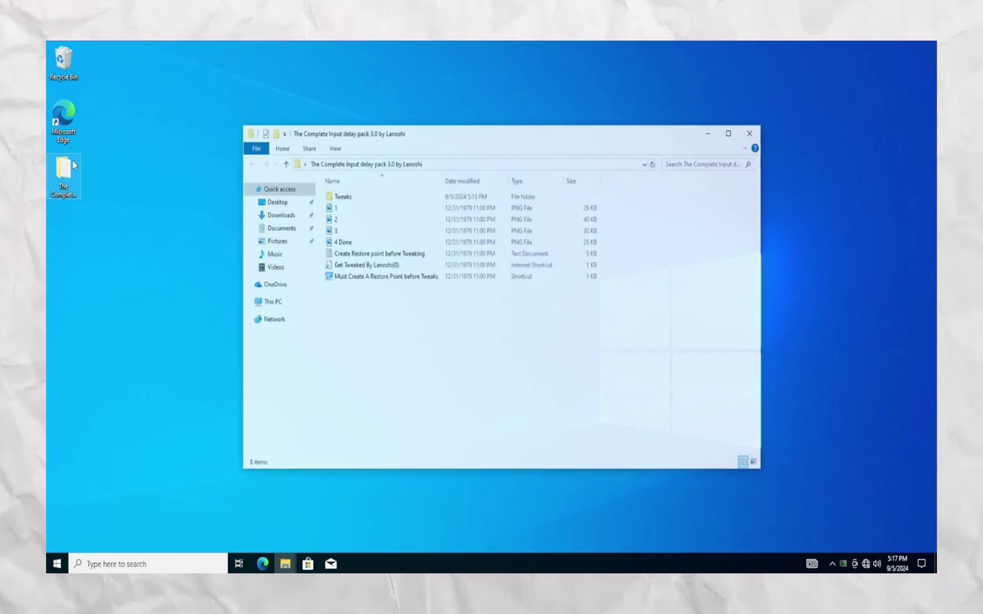
pyautogui.doubleClick(348, 197)
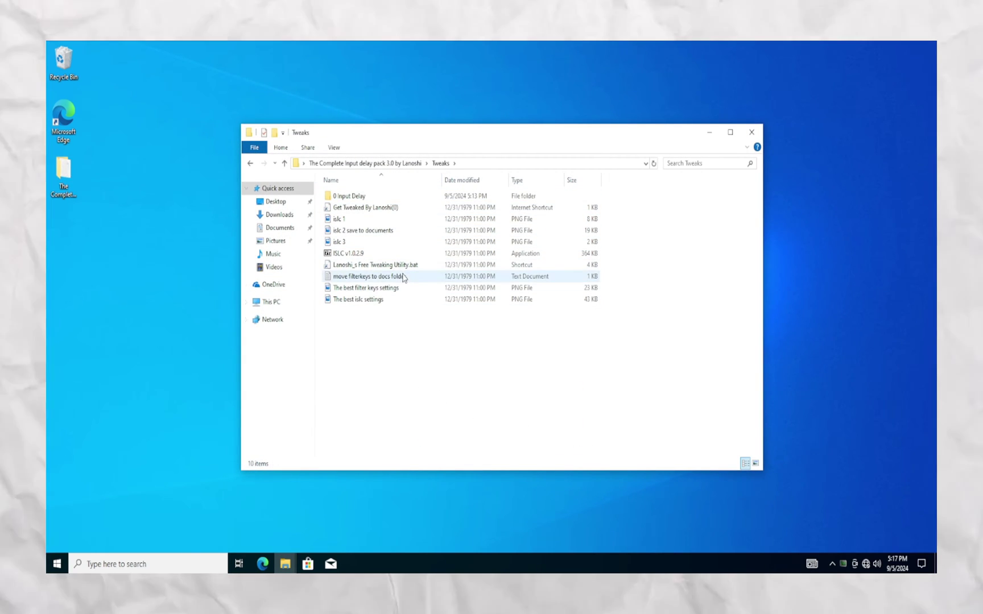
pyautogui.doubleClick(393, 195)
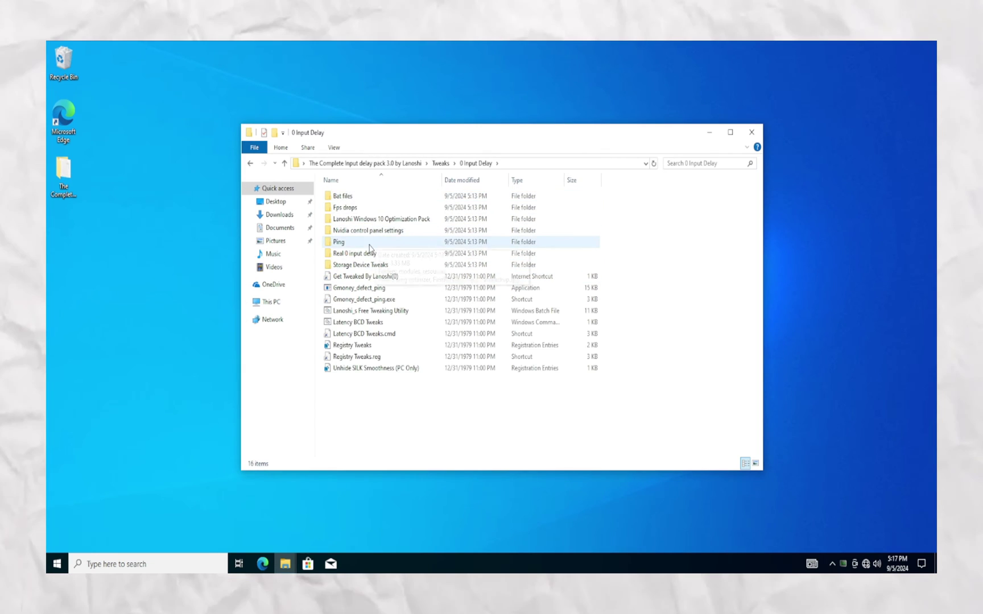
pyautogui.moveTo(412, 431); pyautogui.dragTo(662, 458)
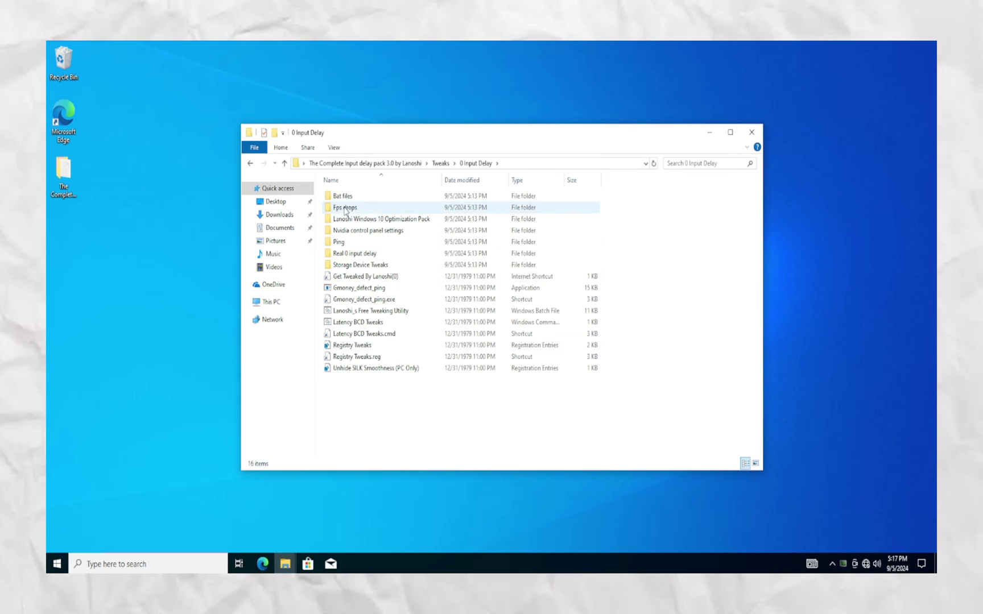
pyautogui.click(370, 197)
pyautogui.doubleClick(372, 201)
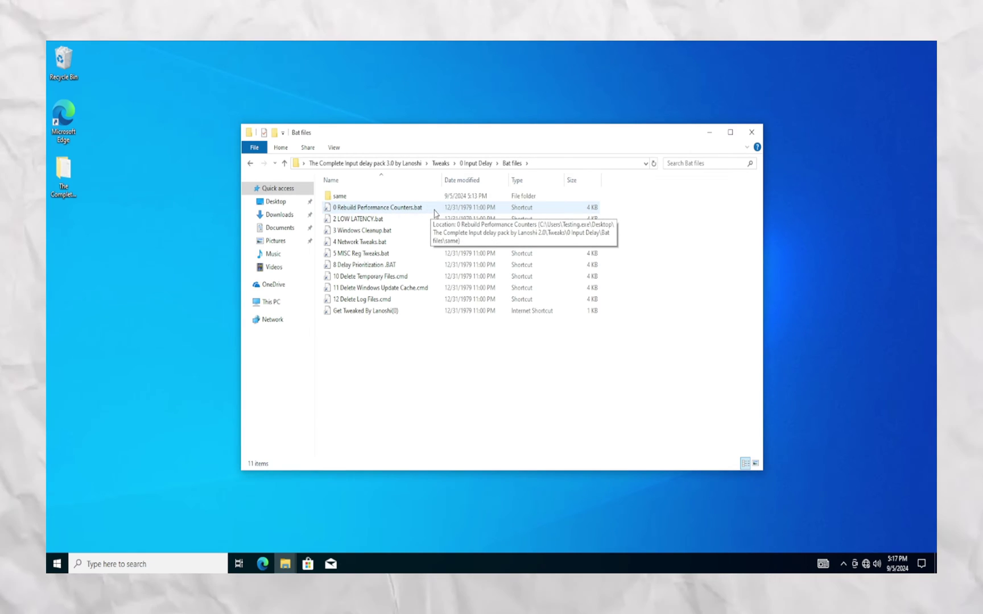
pyautogui.click(435, 210)
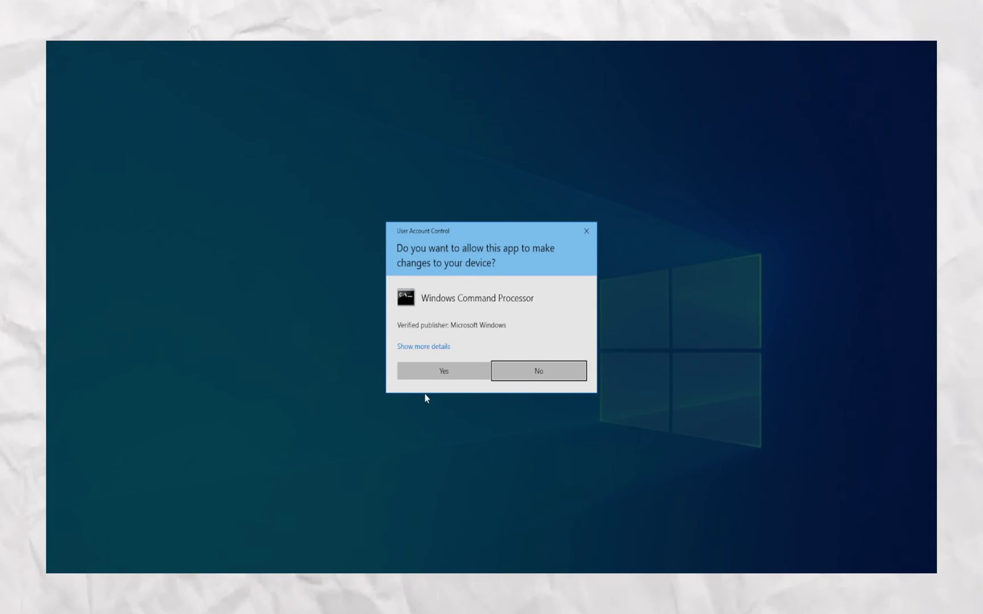
# Approve administrator rights for Rebuild Performance Counters, then run 2 LOW LATENCY.bat as administrator
pyautogui.click(430, 373)
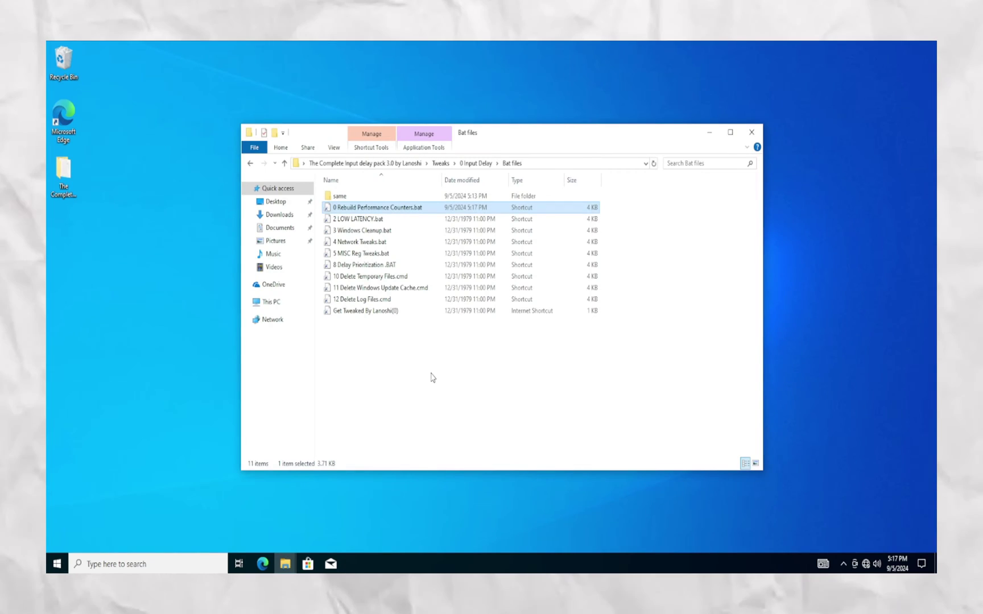
pyautogui.doubleClick(378, 219)
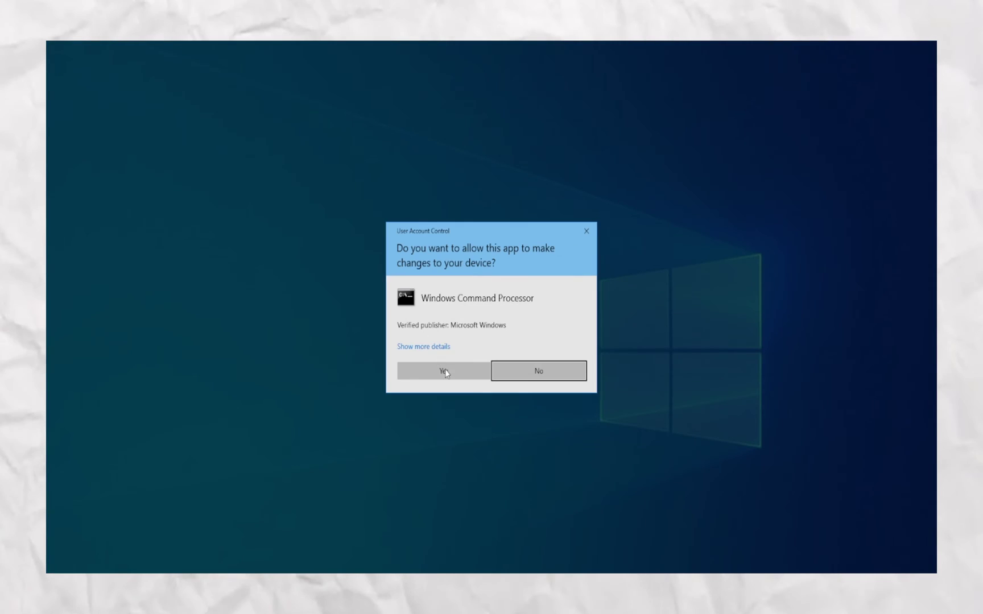
pyautogui.click(445, 372)
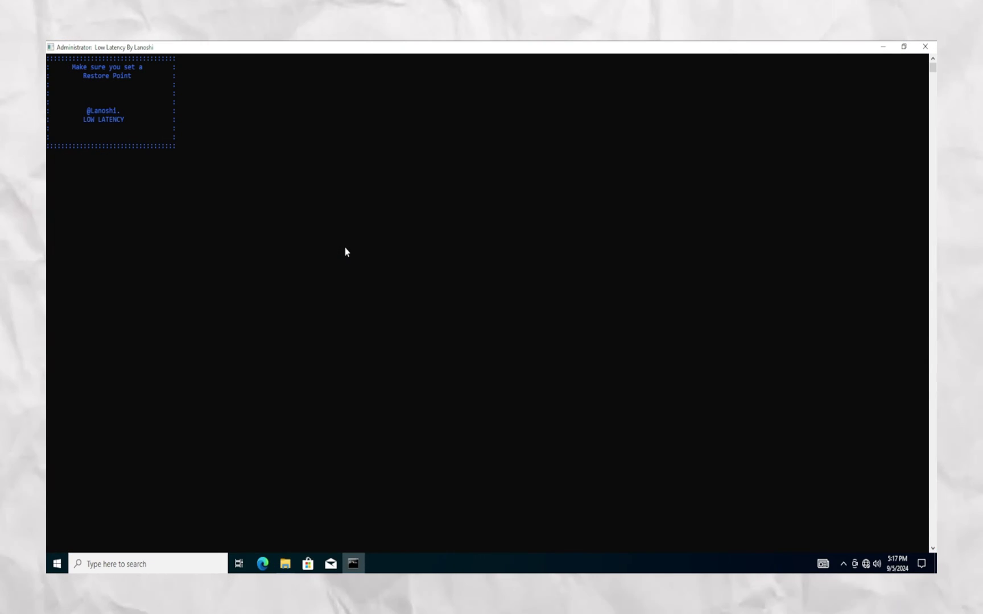